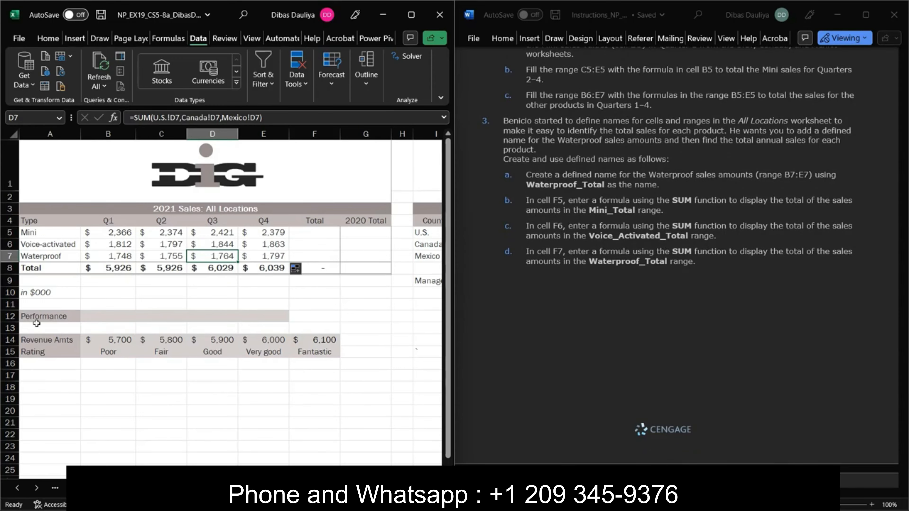
# Select the Waterproof sales amounts in B7:E7 and copy the name Waterproof_Total from the instructions document.
pyautogui.click(49, 280)
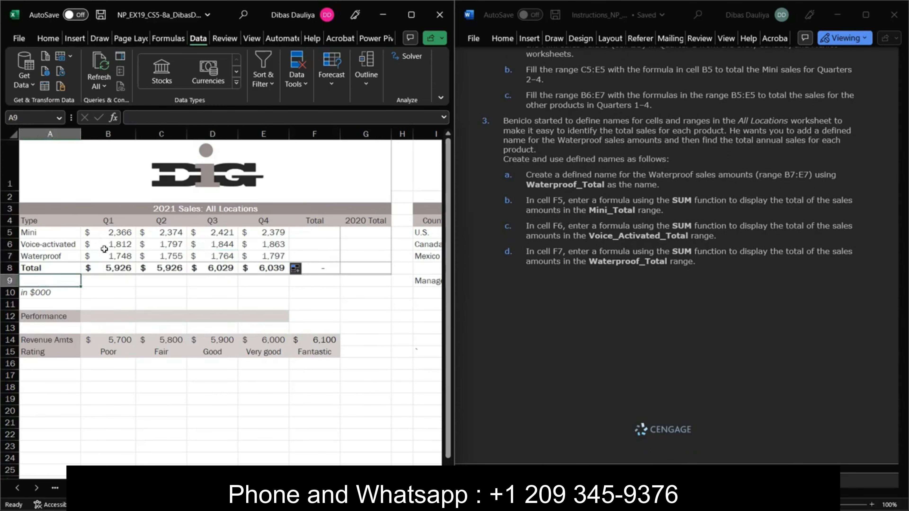
pyautogui.click(107, 259)
pyautogui.moveTo(107, 259); pyautogui.dragTo(266, 257)
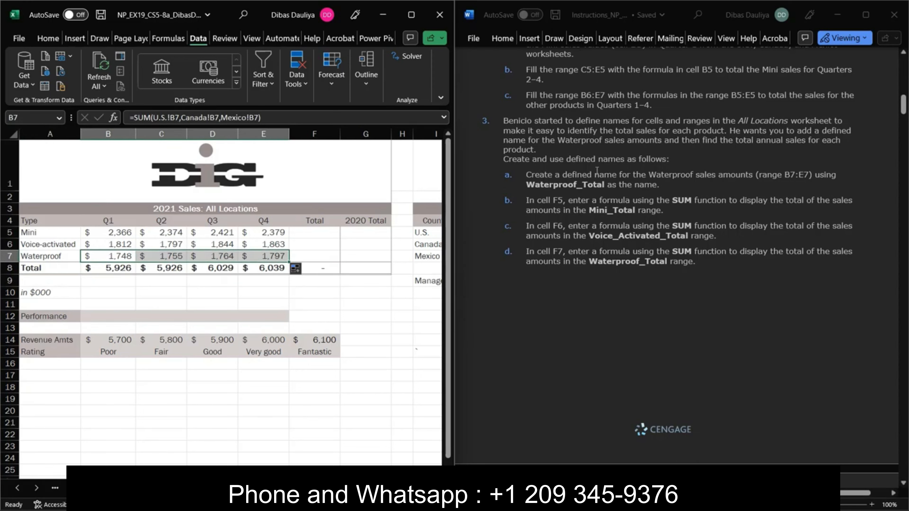
pyautogui.click(550, 187)
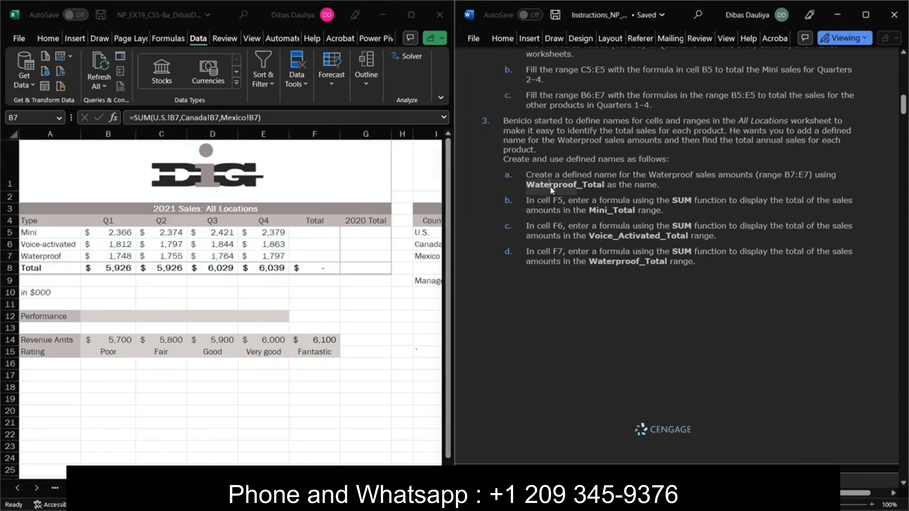
pyautogui.click(529, 186)
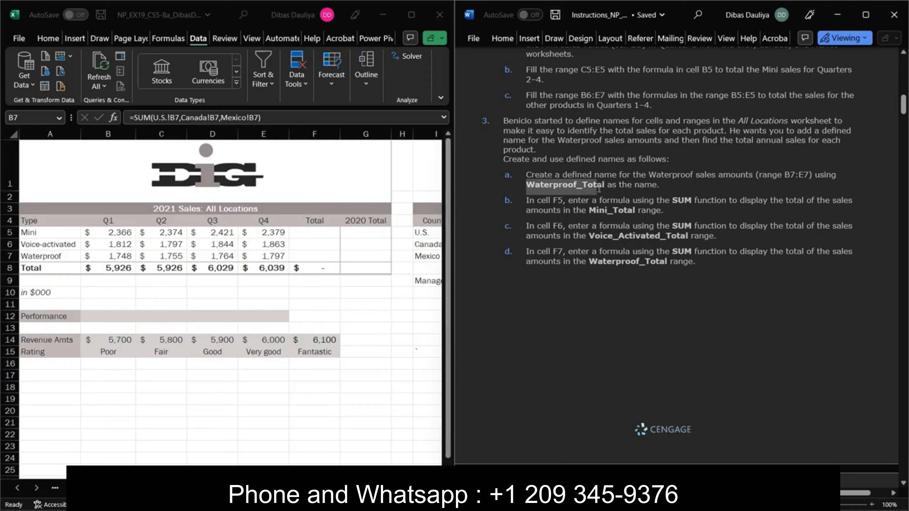
pyautogui.moveTo(599, 189); pyautogui.dragTo(600, 188)
pyautogui.hotkey('ctrl', 'c')
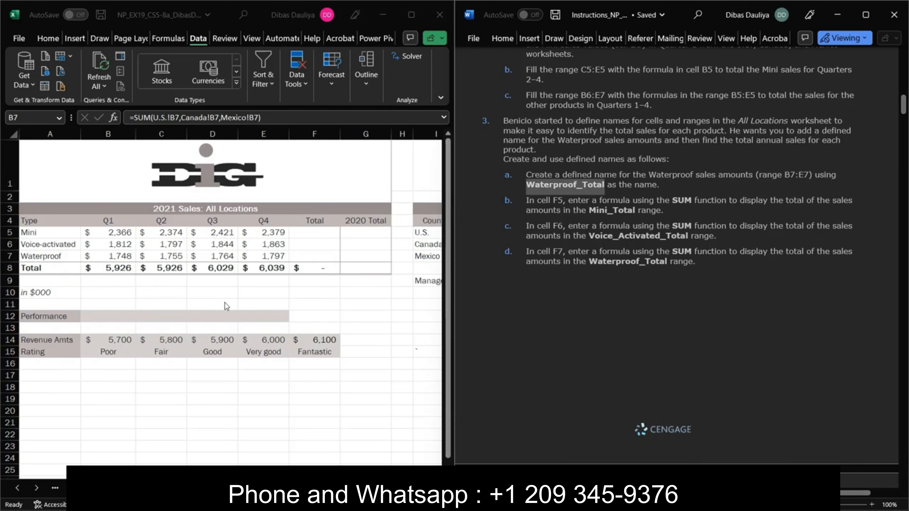
# Define the workbook-scoped name Waterproof_Total for the range B7:E7 on the All Locations worksheet.
pyautogui.click(122, 268)
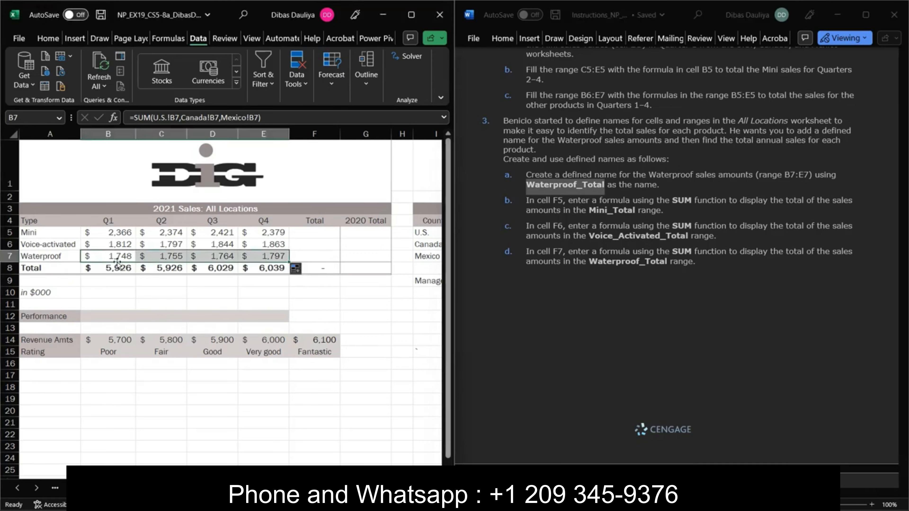
pyautogui.rightClick(153, 257)
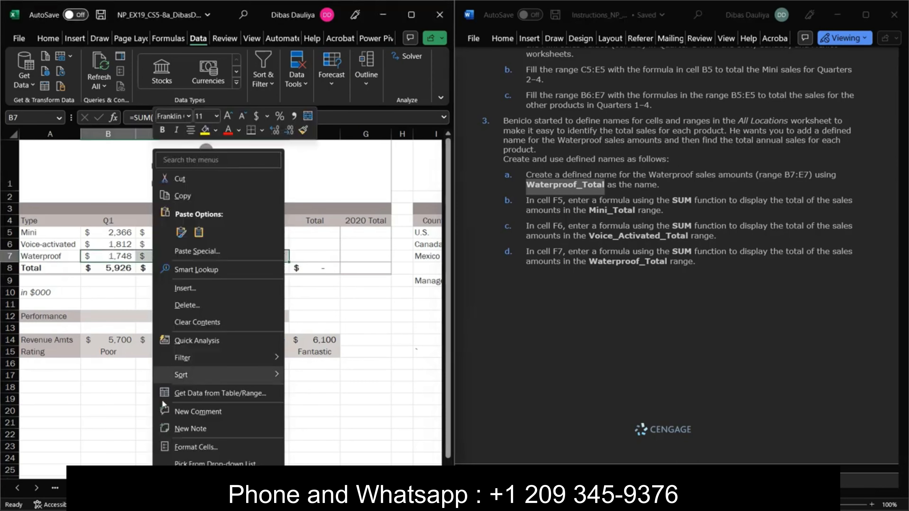
pyautogui.click(200, 482)
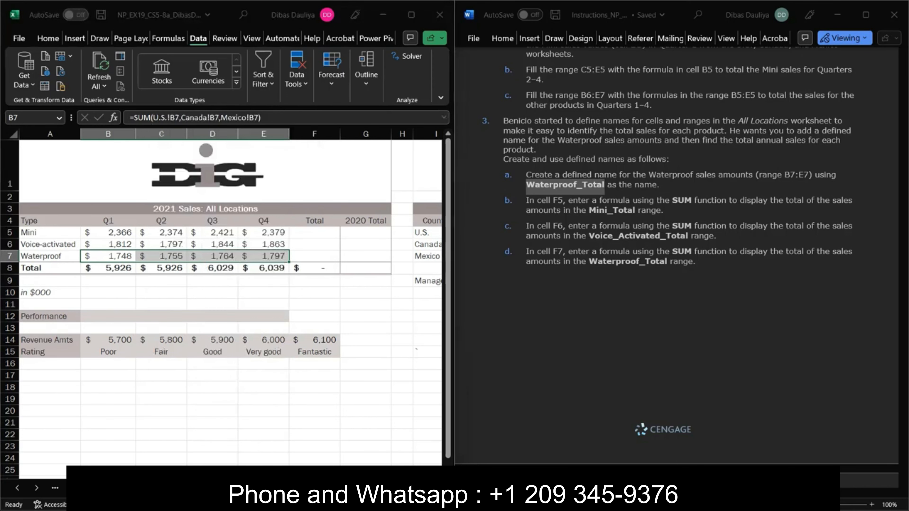
pyautogui.click(214, 403)
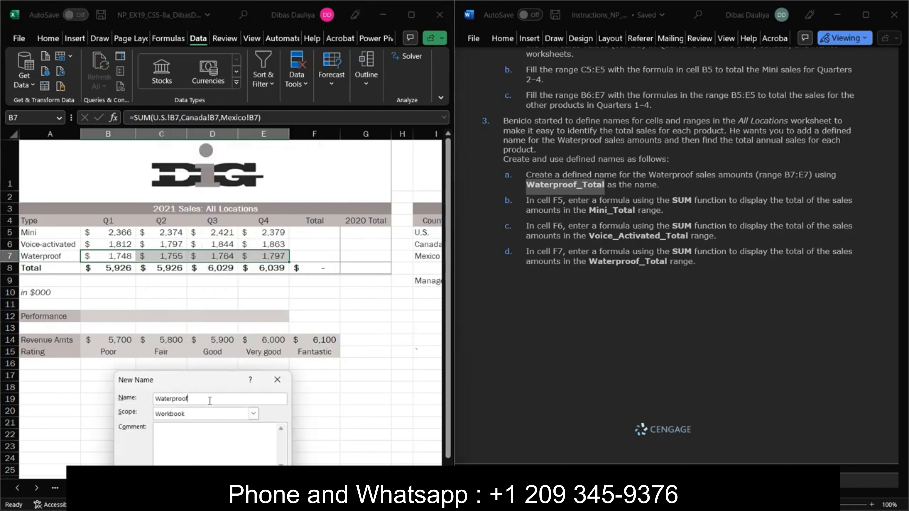
pyautogui.doubleClick(224, 395)
pyautogui.hotkey('ctrl', 'v')
pyautogui.moveTo(200, 385); pyautogui.dragTo(175, 327)
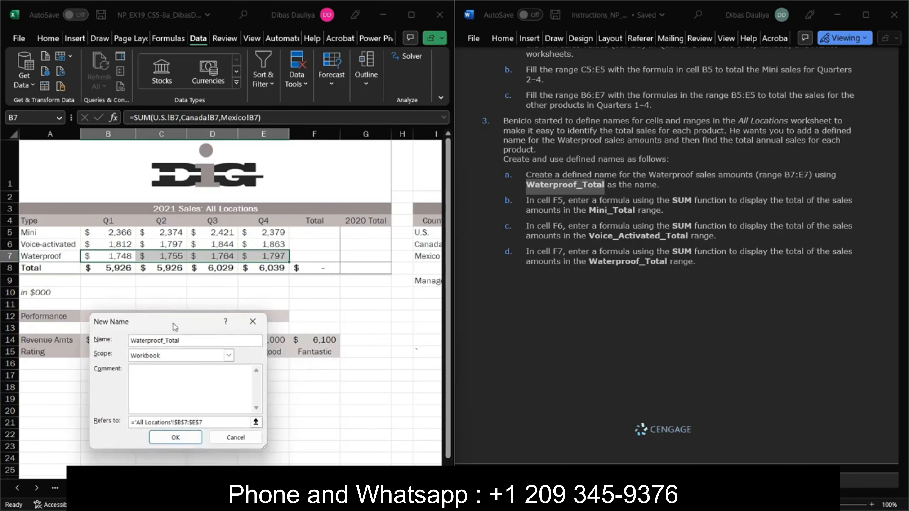
pyautogui.click(175, 438)
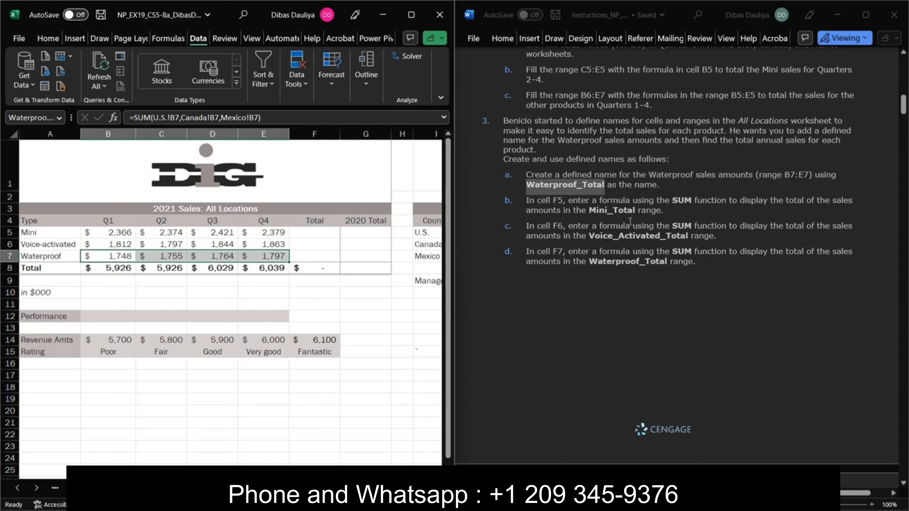
# Enter a SUM formula in cell F5 that totals the Mini_Total named range.
pyautogui.click(309, 234)
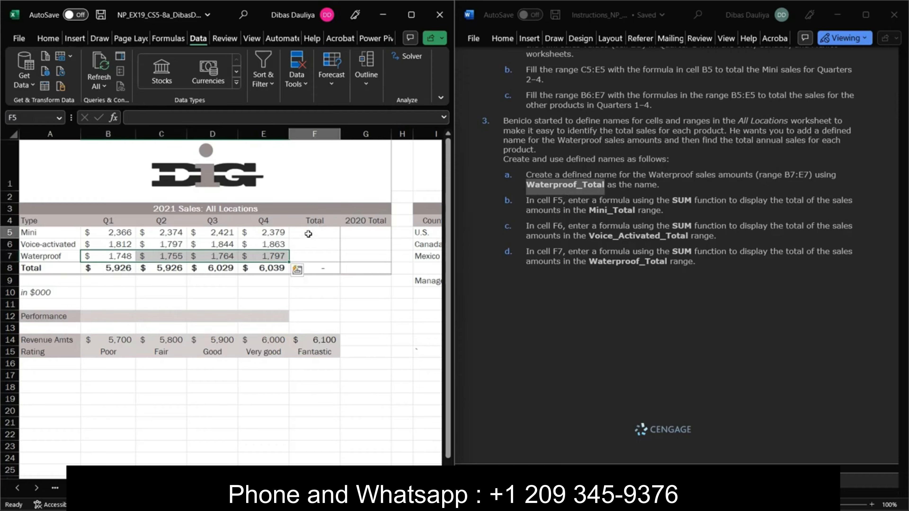
pyautogui.click(268, 119)
pyautogui.write('=')
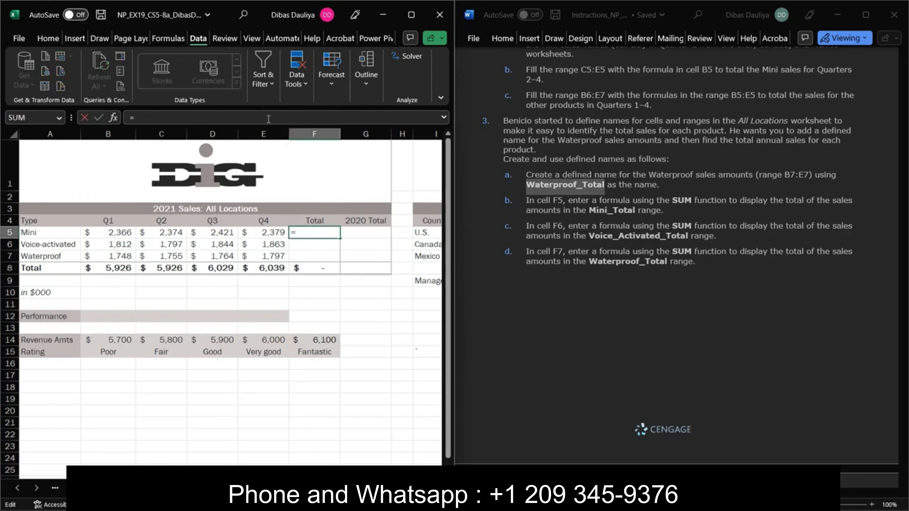
pyautogui.write('sum(')
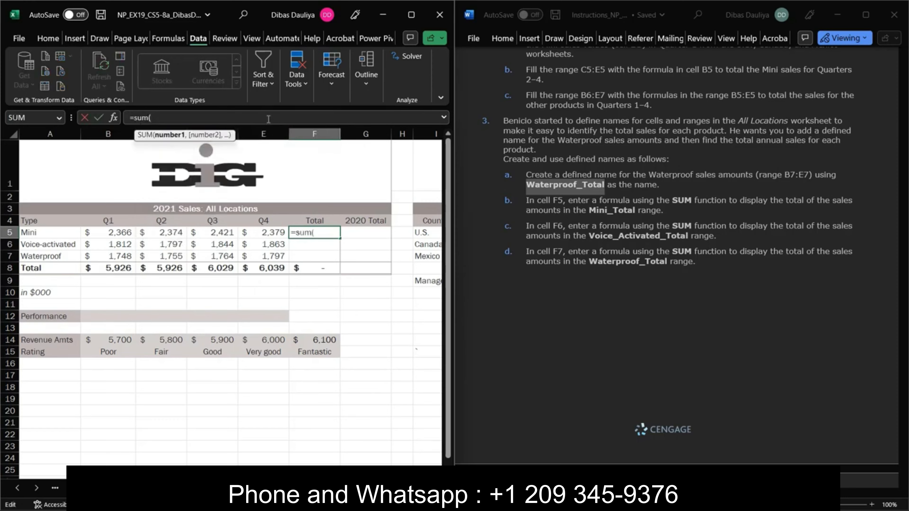
pyautogui.write('mini')
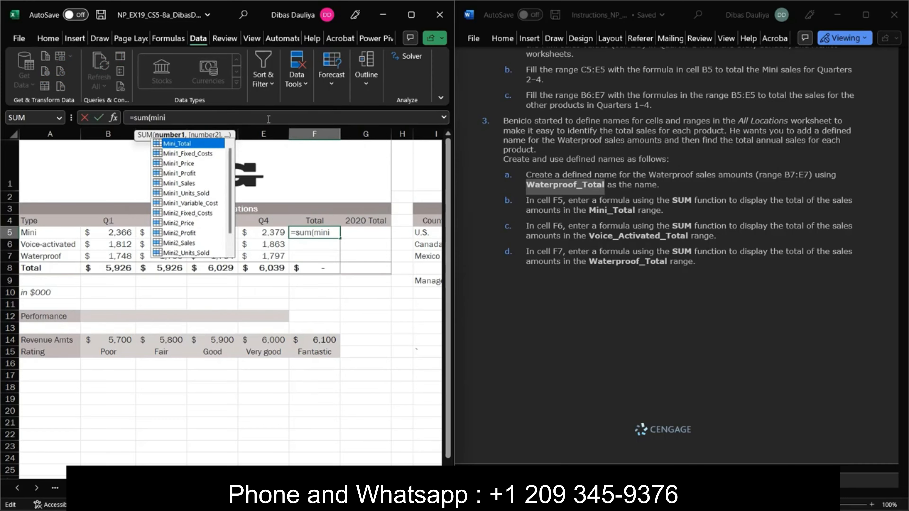
pyautogui.doubleClick(173, 144)
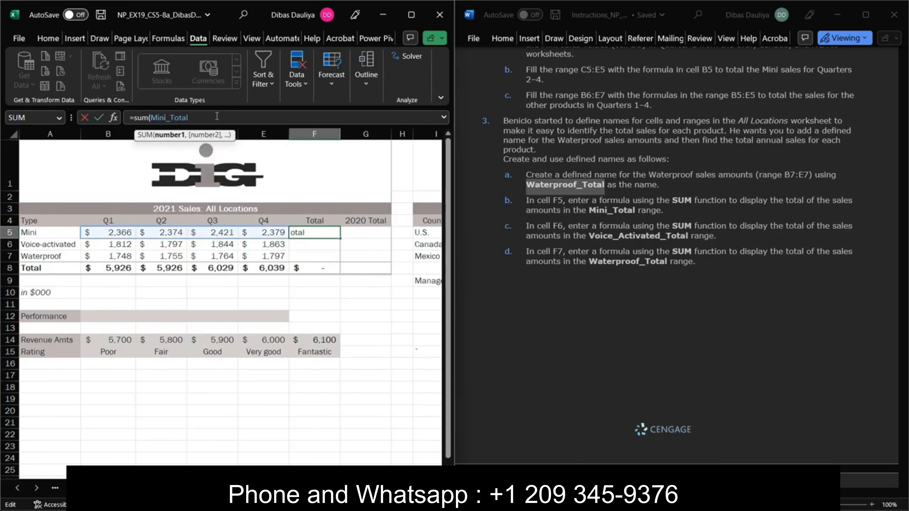
pyautogui.press('Return')
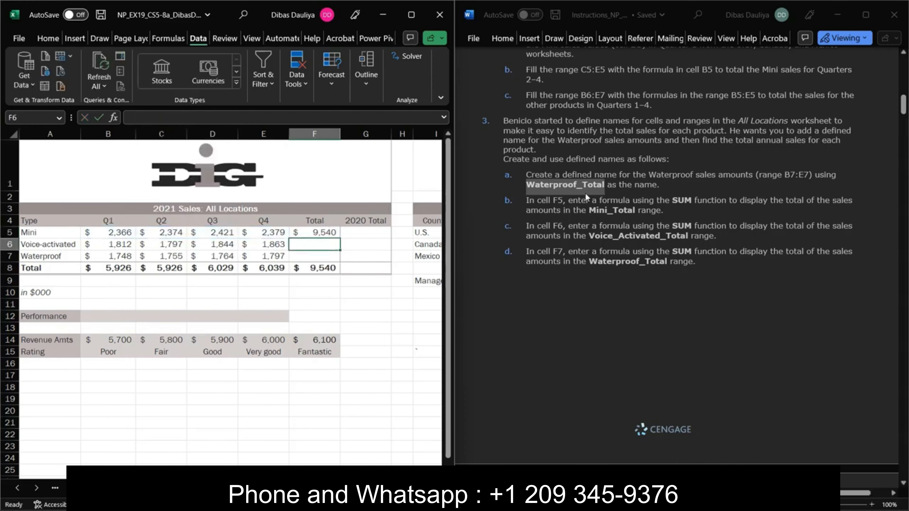
pyautogui.scroll(-1, 596, 223)
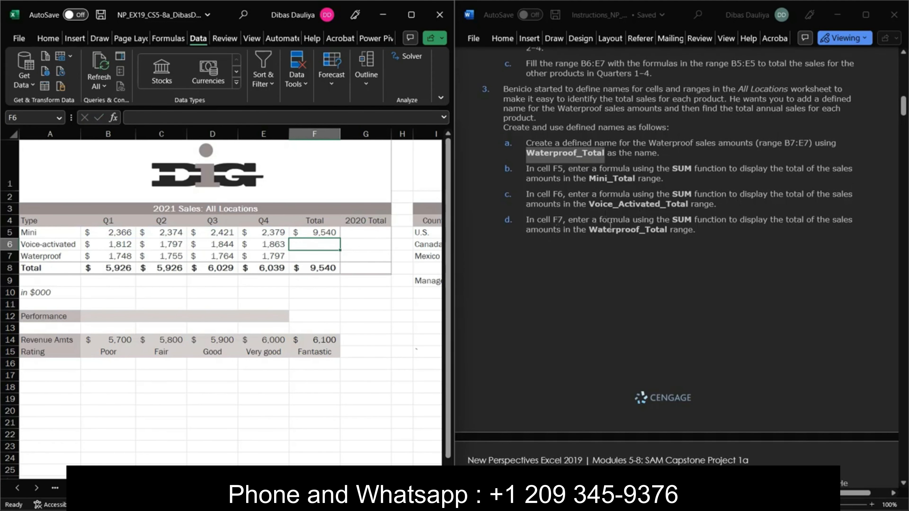
pyautogui.click(315, 234)
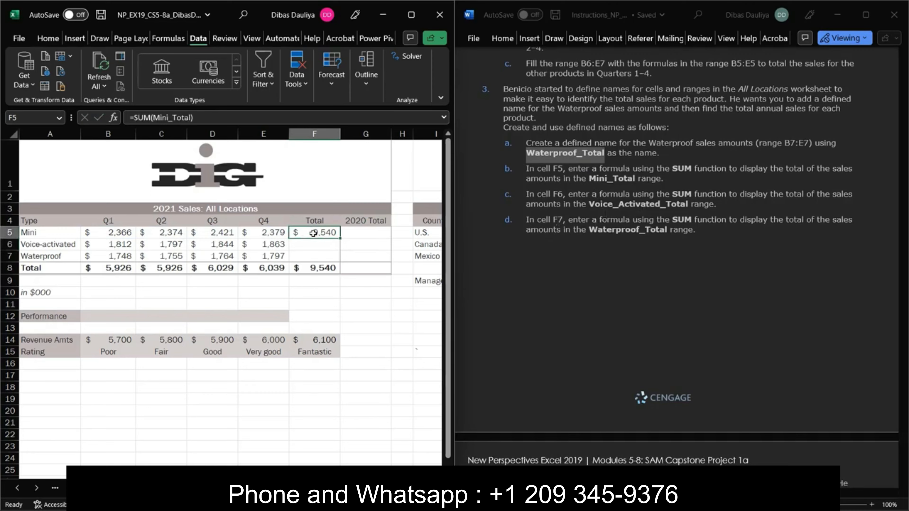
# Enter the formula =SUM(Voice_Activated_Total) in cell F6.
pyautogui.click(315, 248)
pyautogui.click(290, 121)
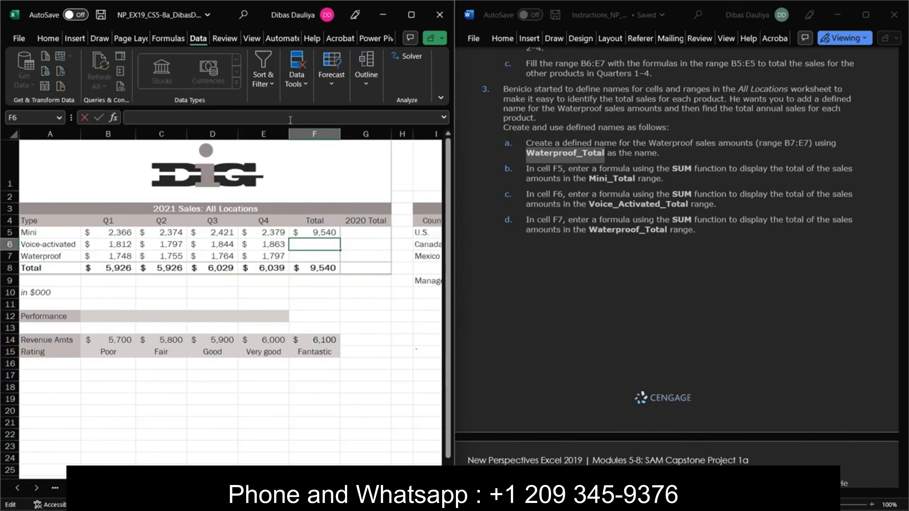
pyautogui.write('=sum')
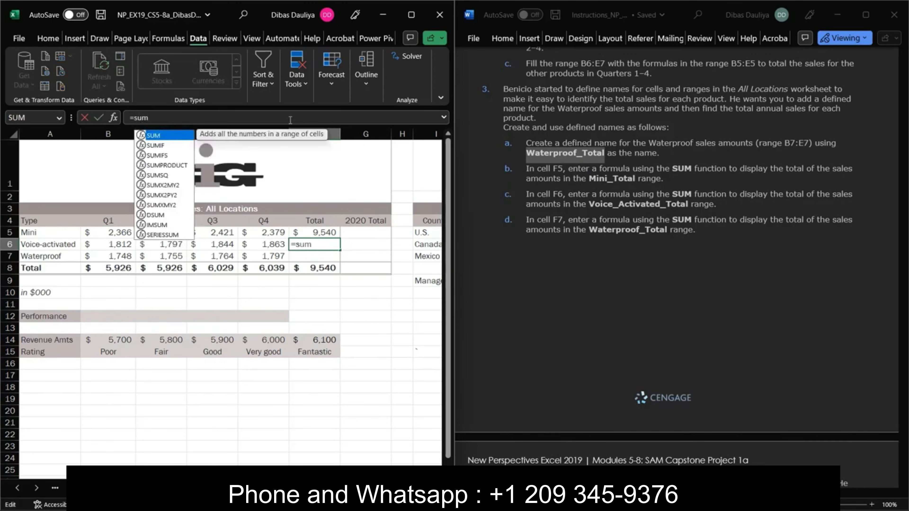
pyautogui.write('(voice')
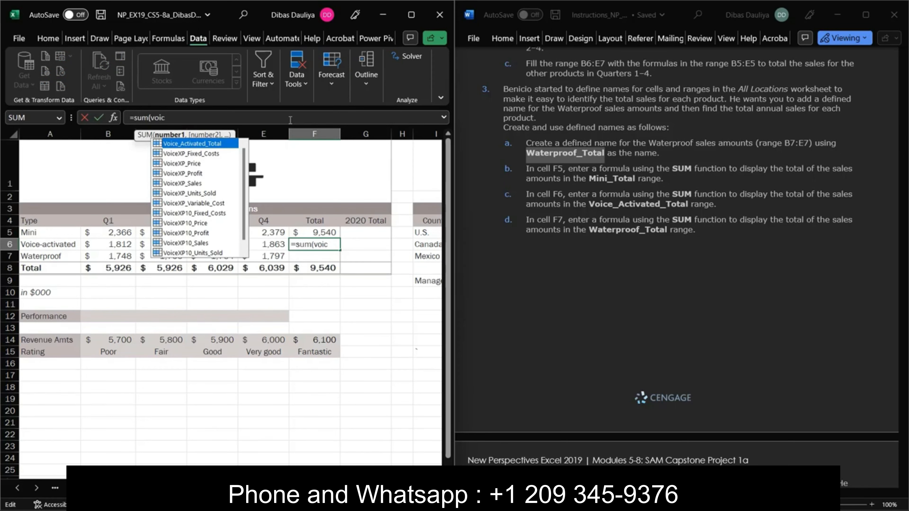
pyautogui.doubleClick(193, 144)
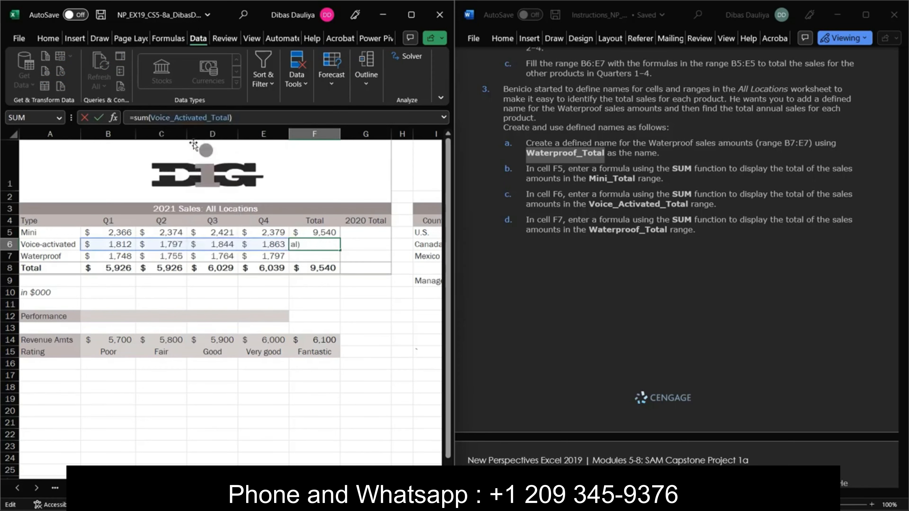
pyautogui.press('Return')
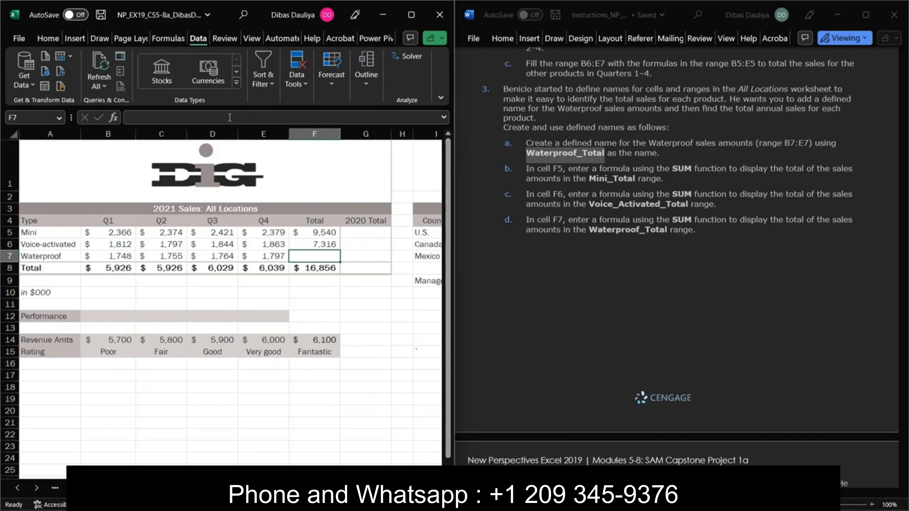
# Enter the formula =SUM(Waterproof_Total) in cell F7.
pyautogui.click(230, 117)
pyautogui.write('=')
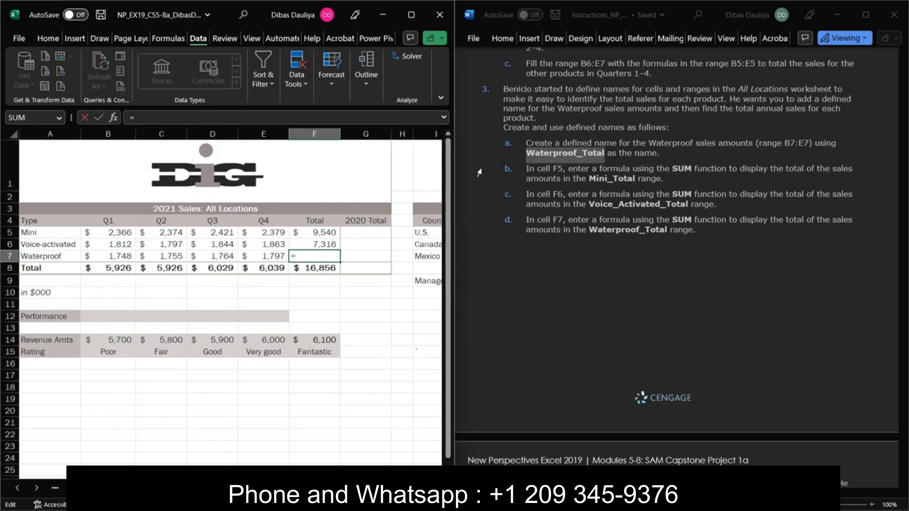
pyautogui.write('sum(wa')
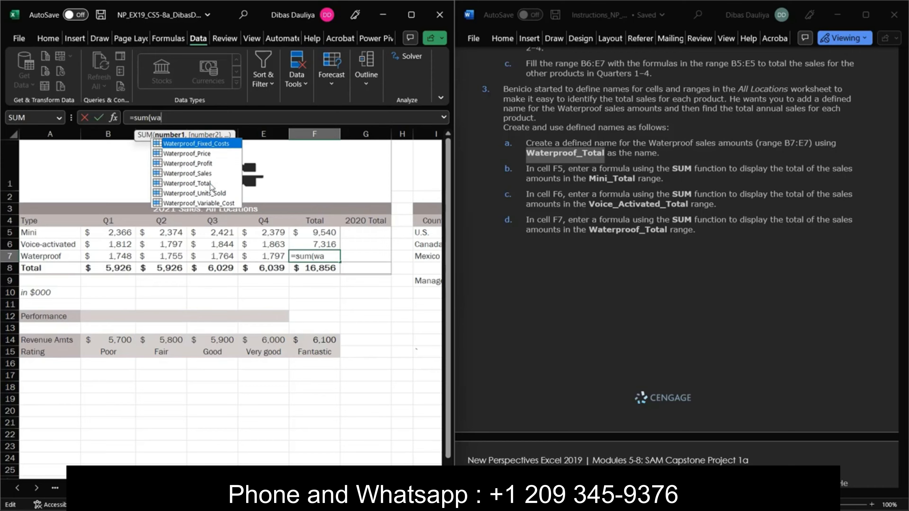
pyautogui.doubleClick(209, 183)
pyautogui.write(')')
pyautogui.press('Return')
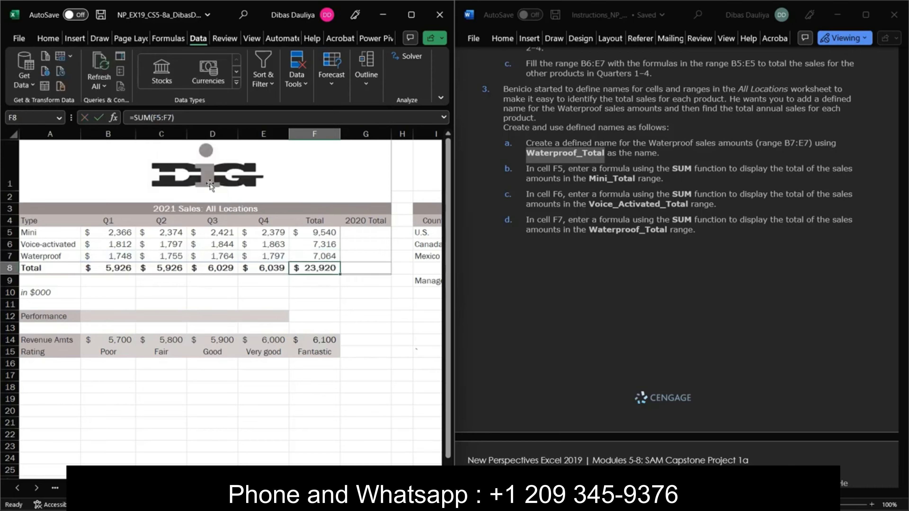
# Bring up the Support_EX19_CS5-8a_2020 workbook and place its window beside the 2021 sales workbook.
pyautogui.scroll(-10, 555, 245)
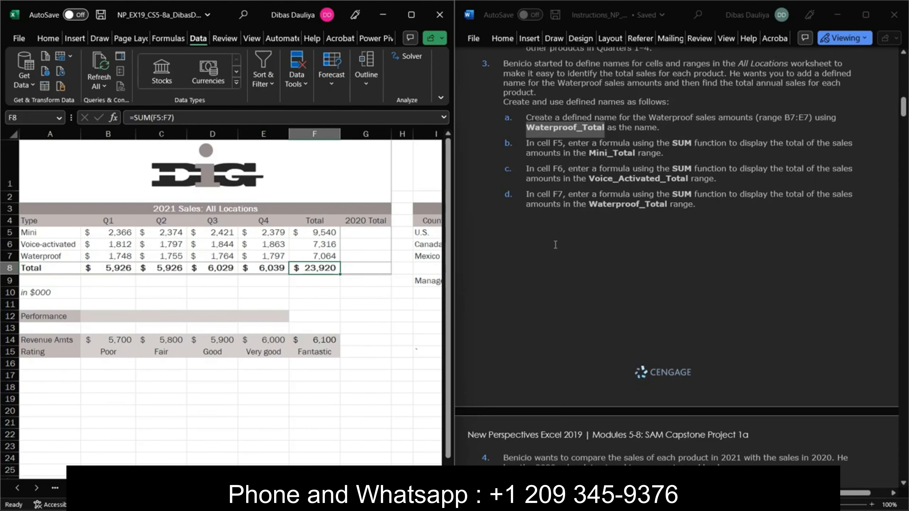
pyautogui.scroll(-1, 555, 245)
pyautogui.hotkey('alt', 'Tab')
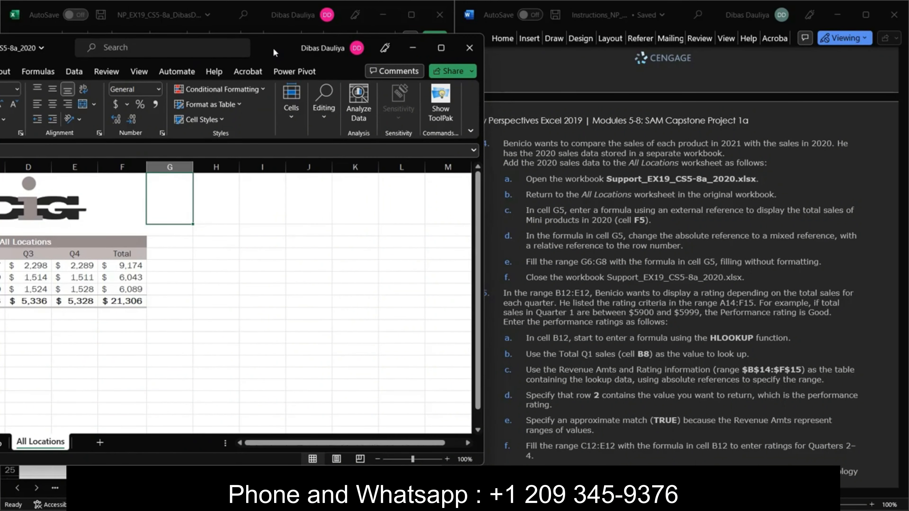
pyautogui.moveTo(273, 48); pyautogui.dragTo(743, 79)
pyautogui.hotkey('alt', 'Tab')
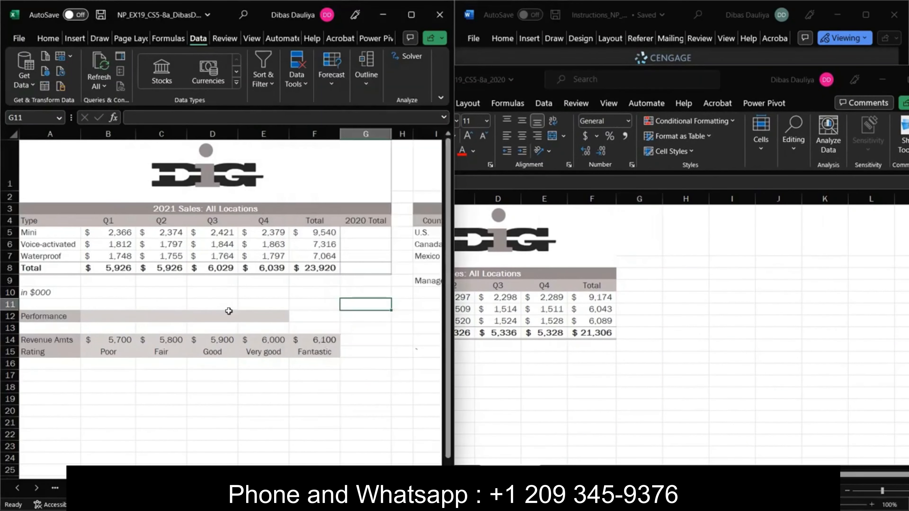
pyautogui.click(753, 73)
pyautogui.click(365, 232)
pyautogui.moveTo(738, 82); pyautogui.dragTo(881, 92)
# In cell G5, build an external reference to cell F5 of Support_EX19_CS5-8a_2020.xlsx, and minimize that workbook.
pyautogui.click(351, 233)
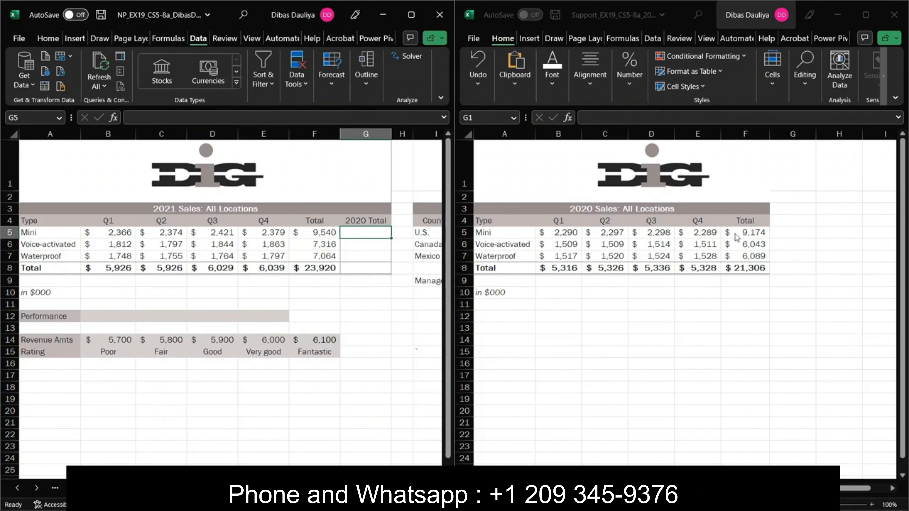
pyautogui.click(755, 232)
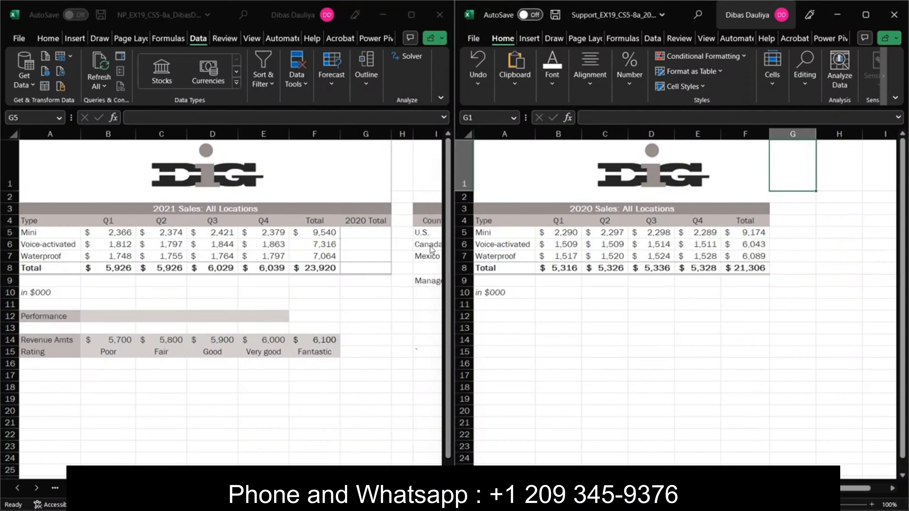
pyautogui.click(379, 238)
pyautogui.write('=')
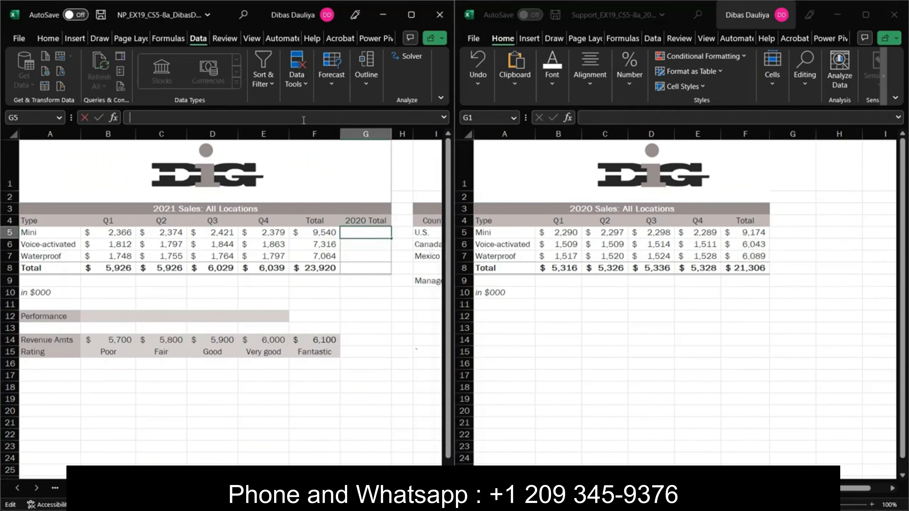
pyautogui.click(739, 231)
pyautogui.click(837, 14)
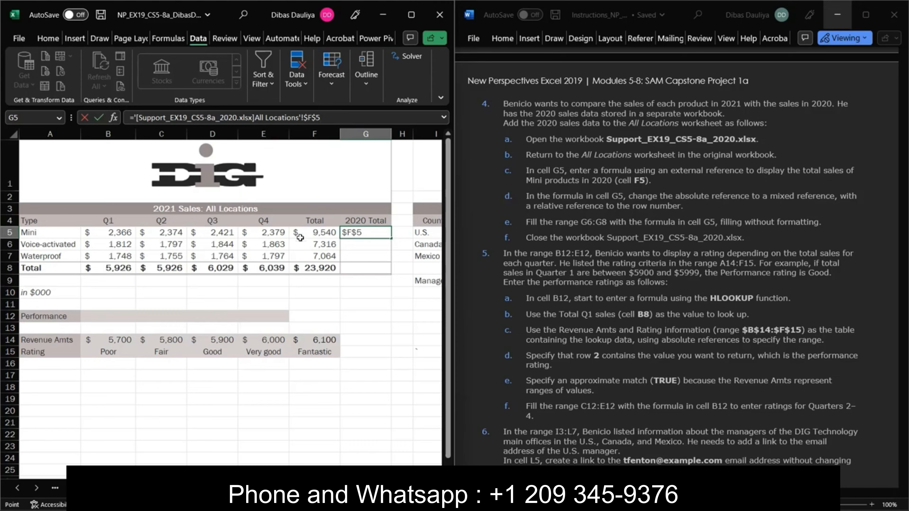
# Change the G5 formula's absolute reference to the mixed reference $F5 and commit the formula.
pyautogui.click(317, 118)
pyautogui.press('BackSpace')
pyautogui.press('Return')
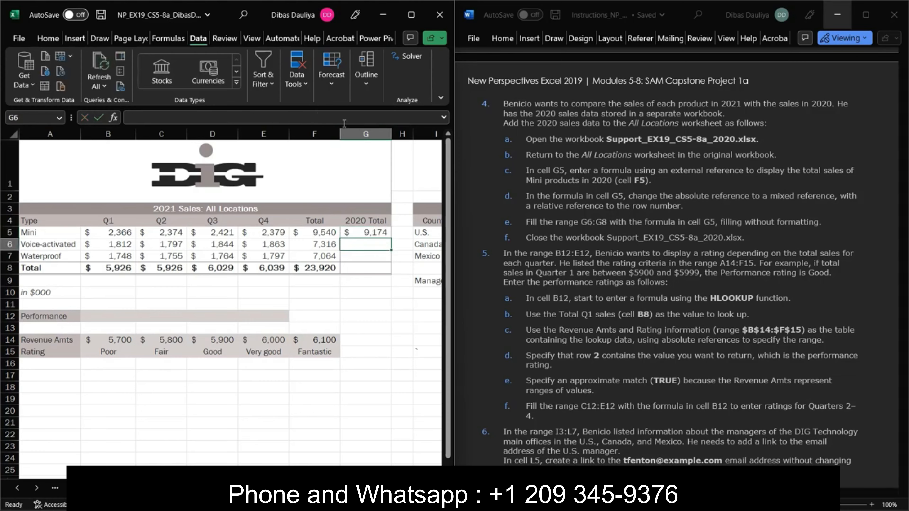
# Copy the formula in cell G5 and paste only the formula into the range G6:G8, without formatting.
pyautogui.click(381, 229)
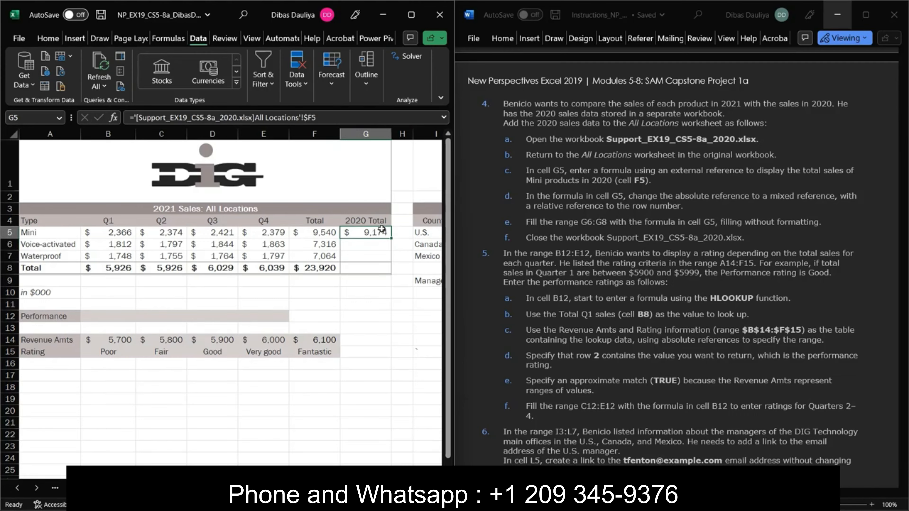
pyautogui.hotkey('ctrl', 'c')
pyautogui.moveTo(382, 231); pyautogui.dragTo(365, 268)
pyautogui.rightClick(372, 266)
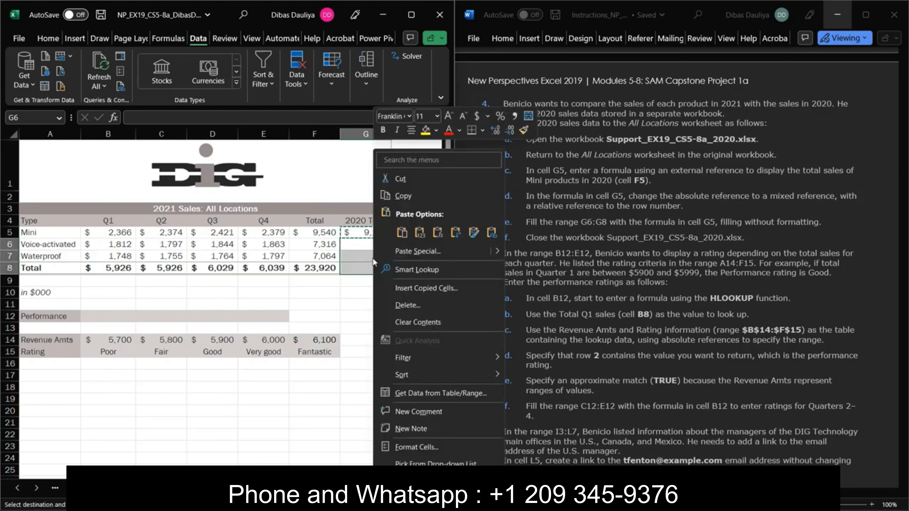
pyautogui.click(440, 233)
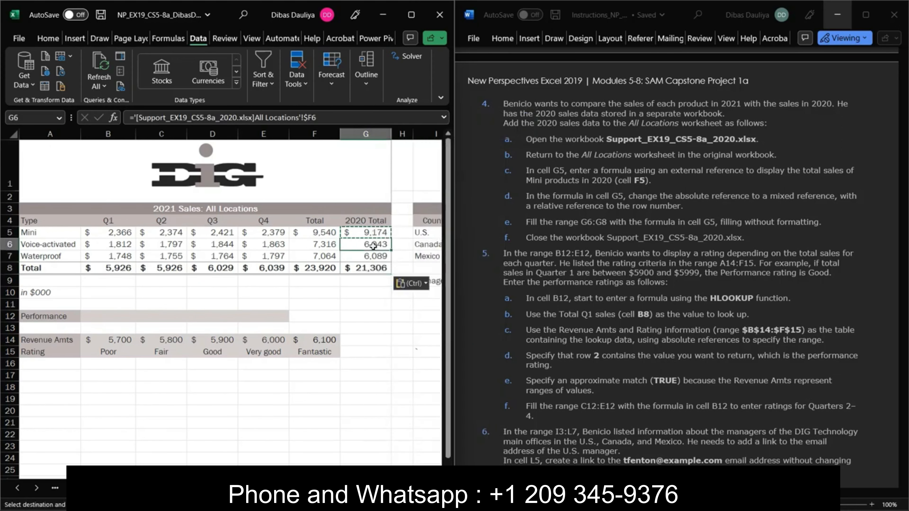
pyautogui.press('Escape')
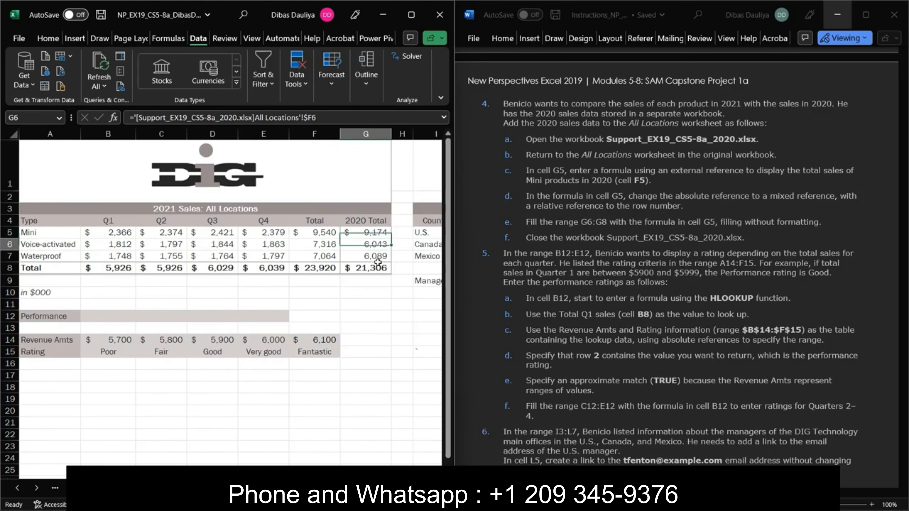
pyautogui.press('Down')
pyautogui.press('Down')
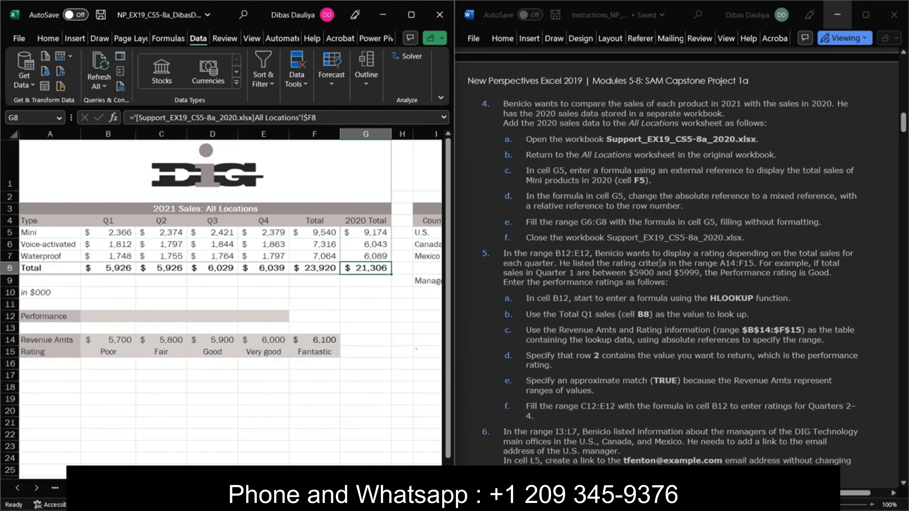
# In cell B12, start an HLOOKUP formula with the total Q1 sales in B8 as the lookup value.
pyautogui.scroll(-4, 659, 263)
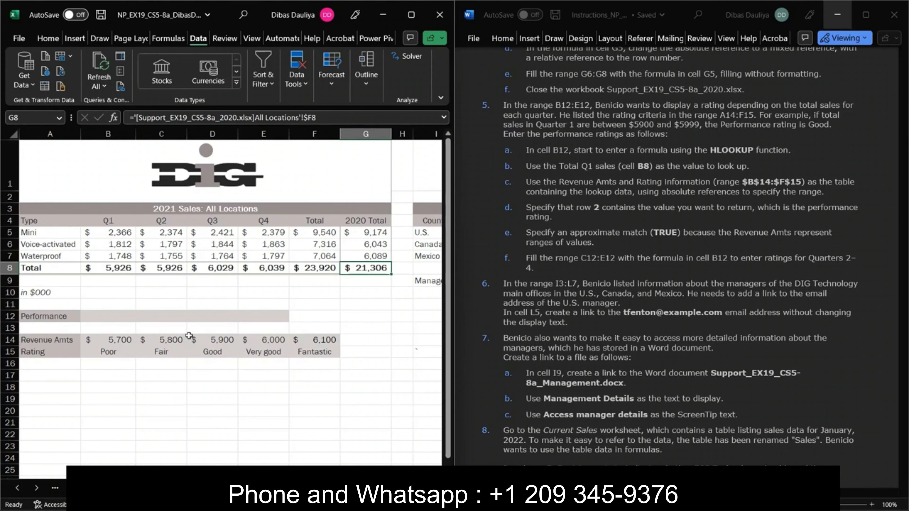
pyautogui.click(93, 317)
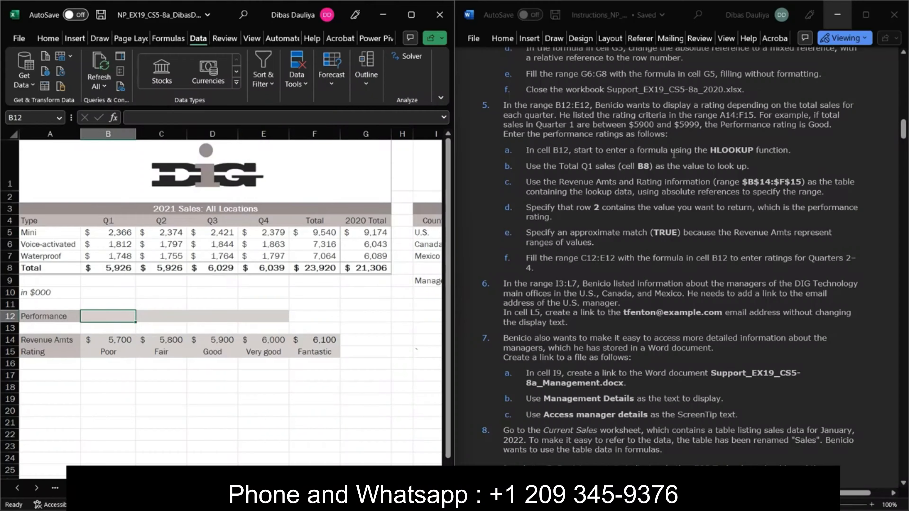
pyautogui.click(200, 116)
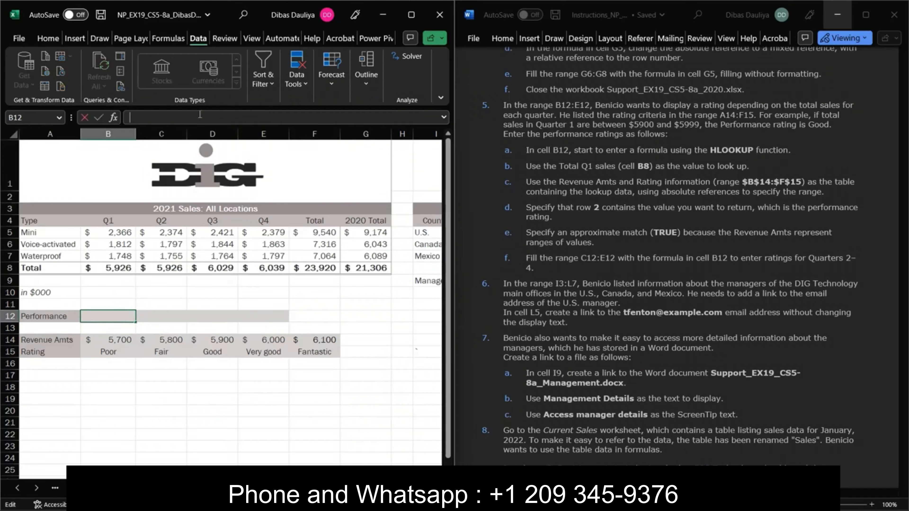
pyautogui.write('=hlo')
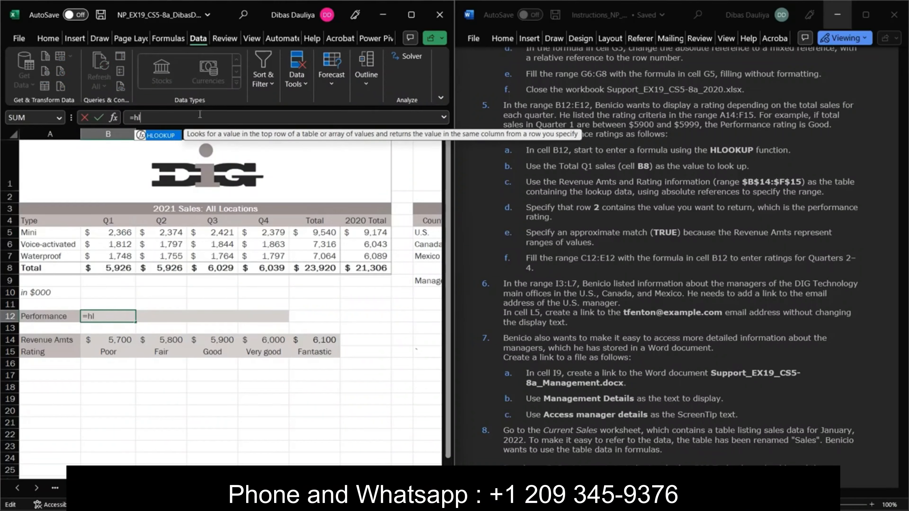
pyautogui.doubleClick(158, 138)
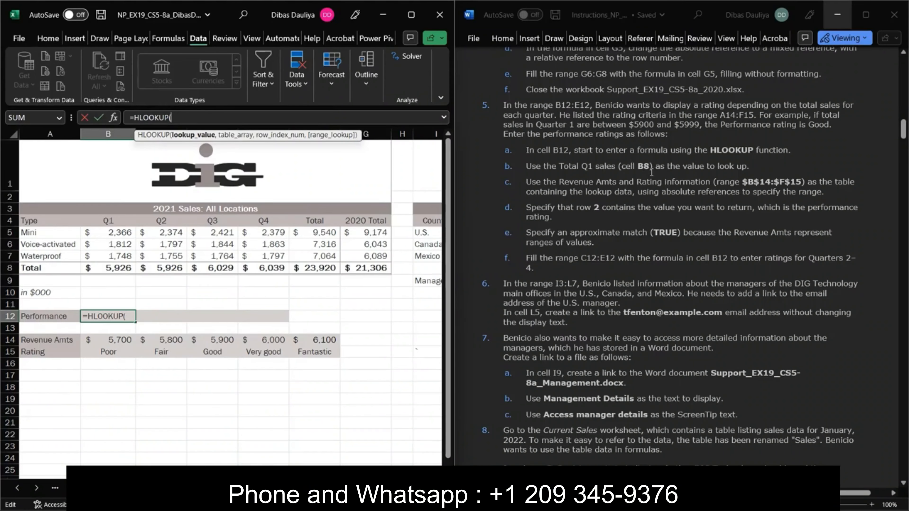
pyautogui.write('b8')
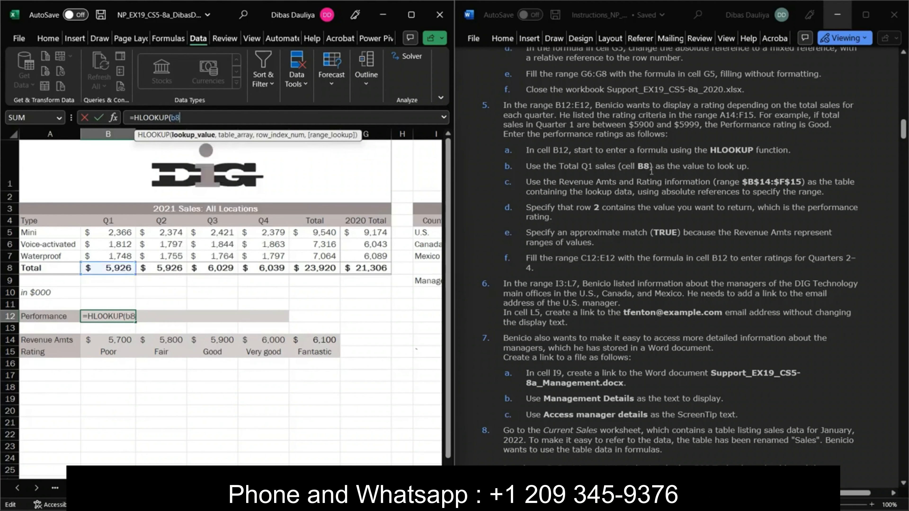
pyautogui.write(',')
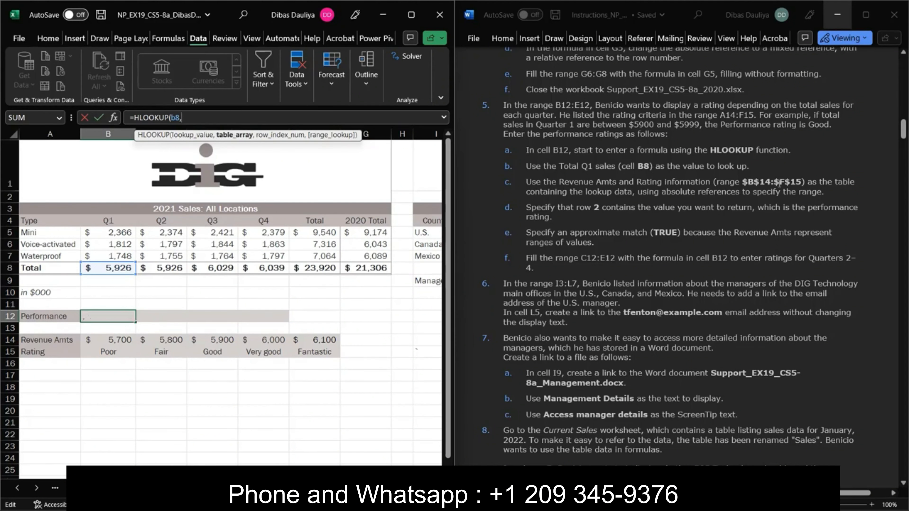
# Complete the B12 formula with the table range B$14:$F$15, row 2 and approximate match TRUE, and fill it across C12:E12.
pyautogui.moveTo(743, 183); pyautogui.dragTo(801, 185)
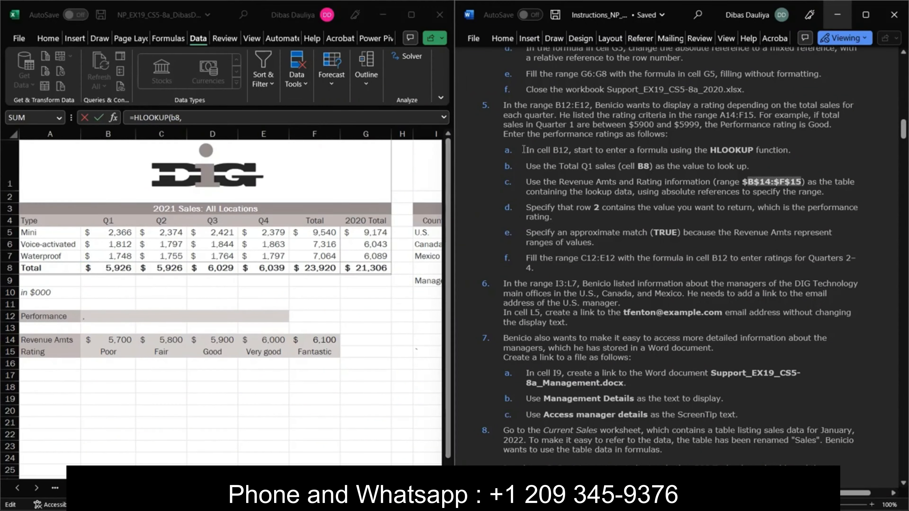
pyautogui.click(389, 112)
pyautogui.hotkey('ctrl', 'v')
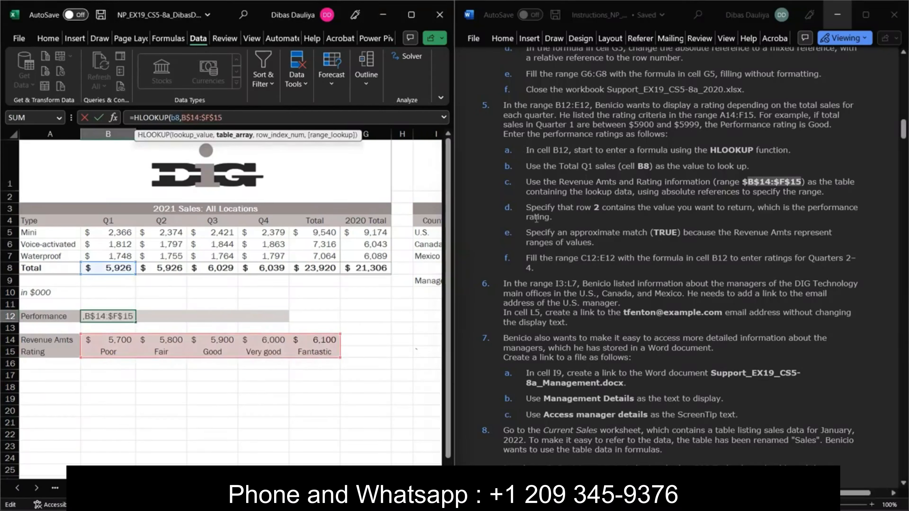
pyautogui.write(',')
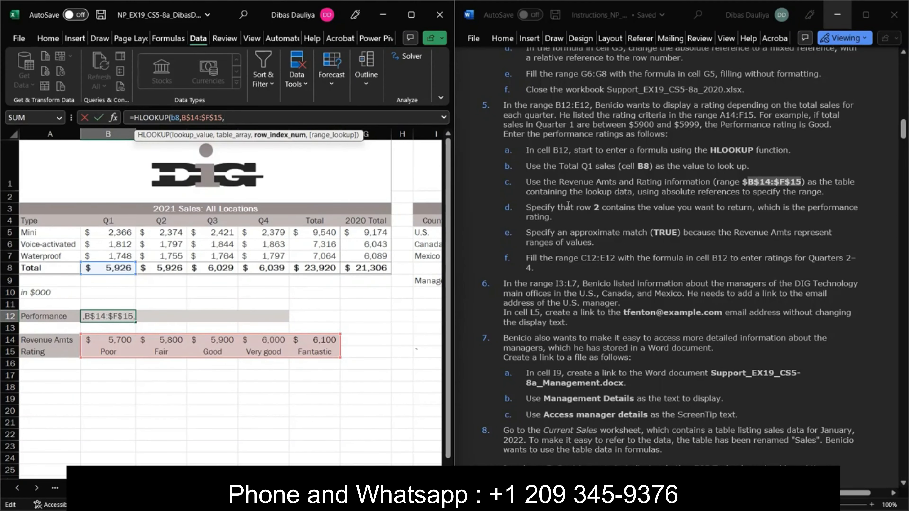
pyautogui.write('2,')
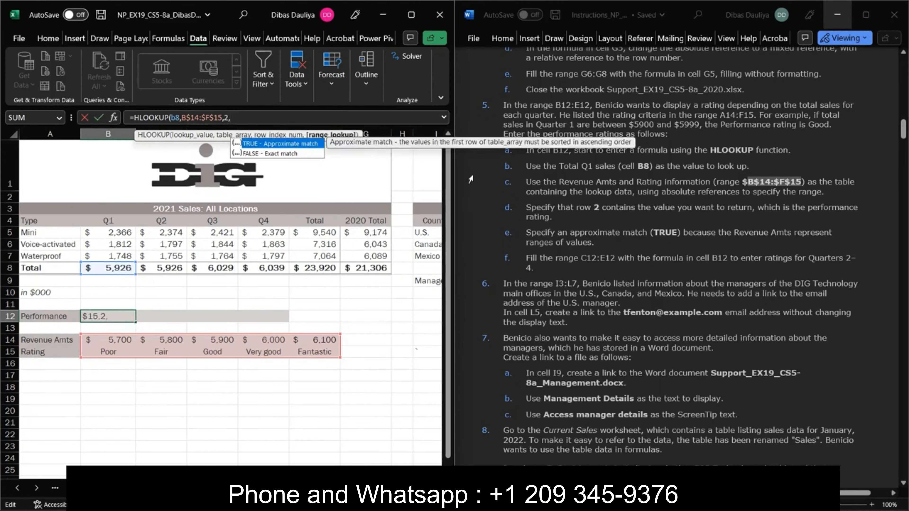
pyautogui.doubleClick(279, 143)
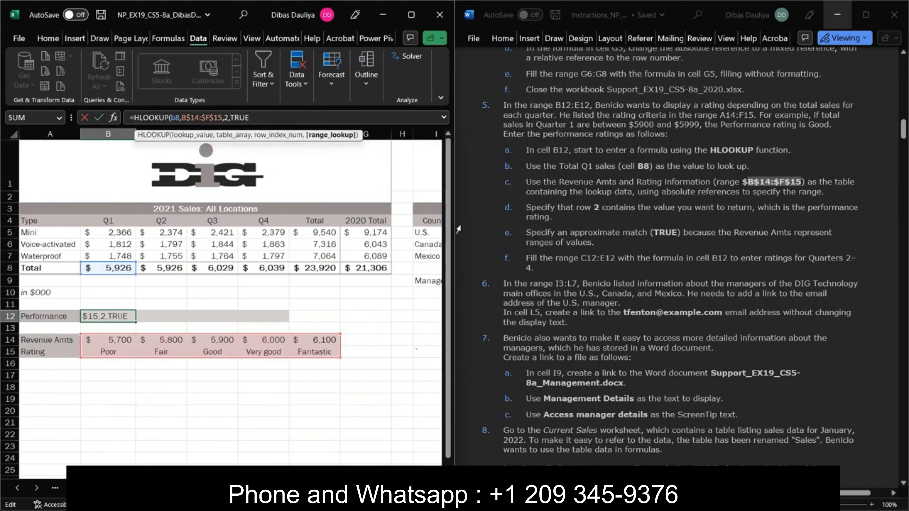
pyautogui.write(')')
pyautogui.press('Return')
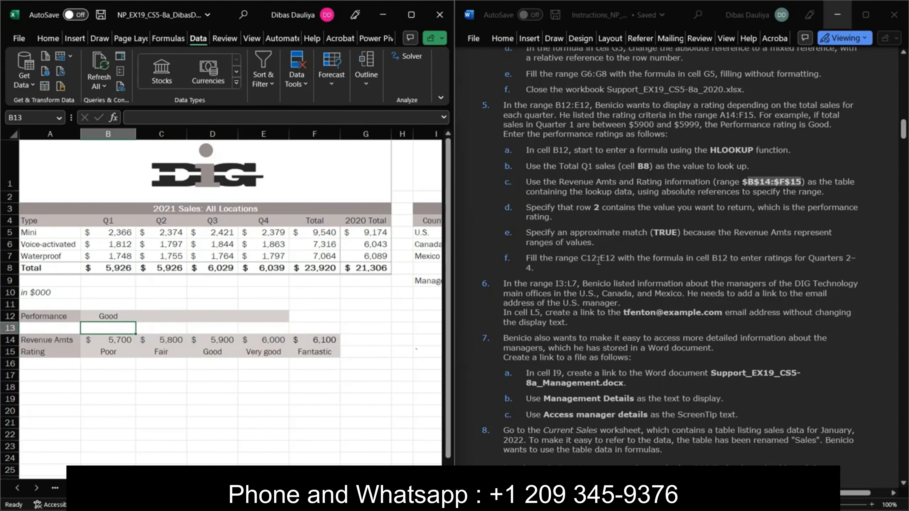
pyautogui.click(118, 318)
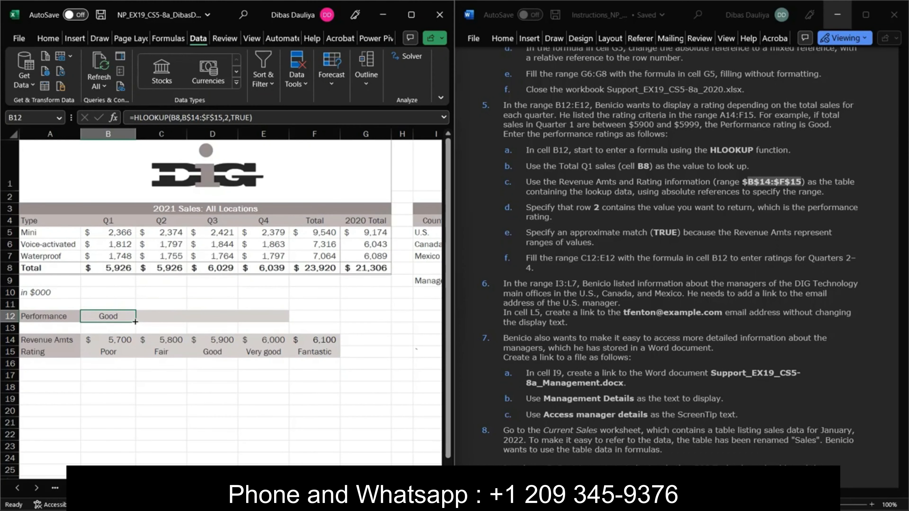
pyautogui.moveTo(135, 321); pyautogui.dragTo(274, 319)
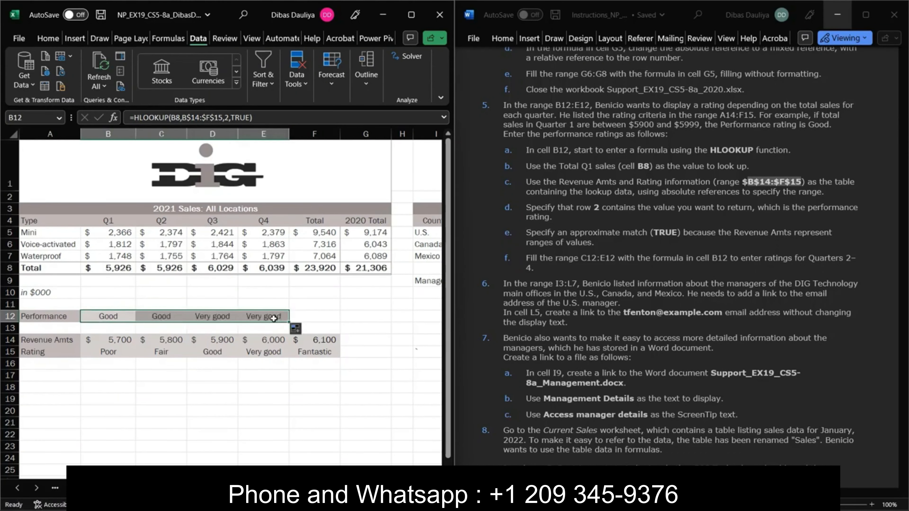
# In cell L5 of the Managers table, insert an e-mail hyperlink that points to the U.S. manager's email address.
pyautogui.click(618, 286)
pyautogui.scroll(-3, 618, 288)
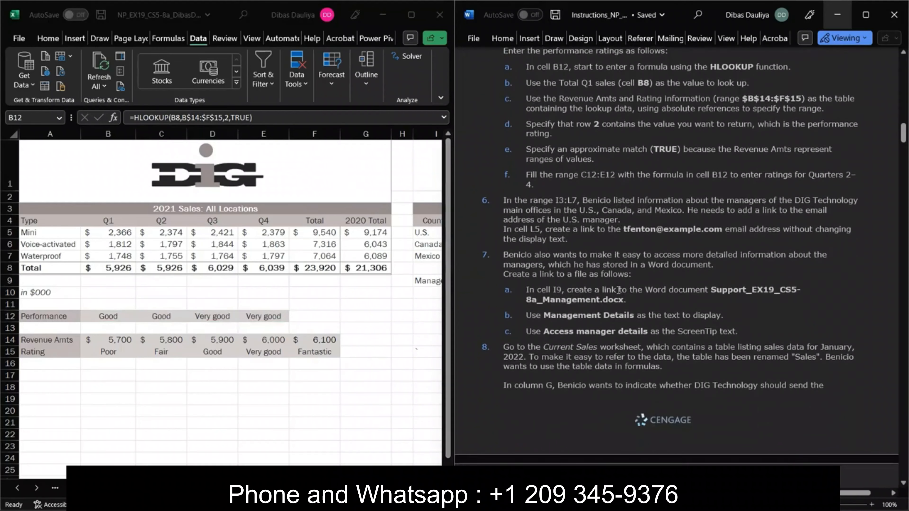
pyautogui.scroll(-3, 552, 246)
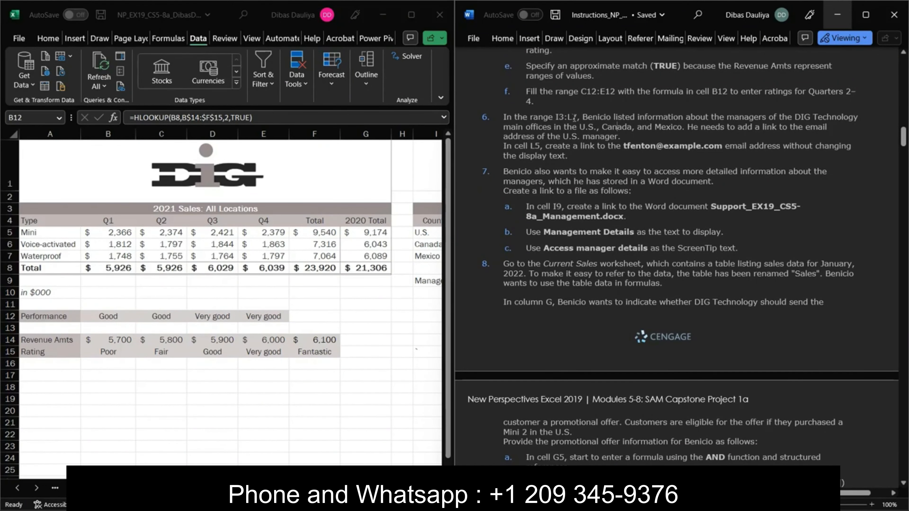
pyautogui.hscroll(1, 372, 292)
pyautogui.hscroll(5, 371, 290)
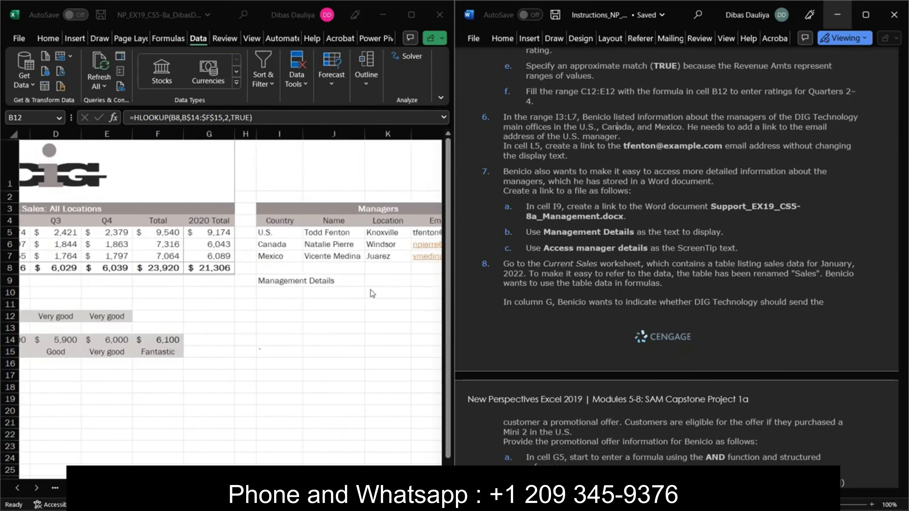
pyautogui.click(186, 211)
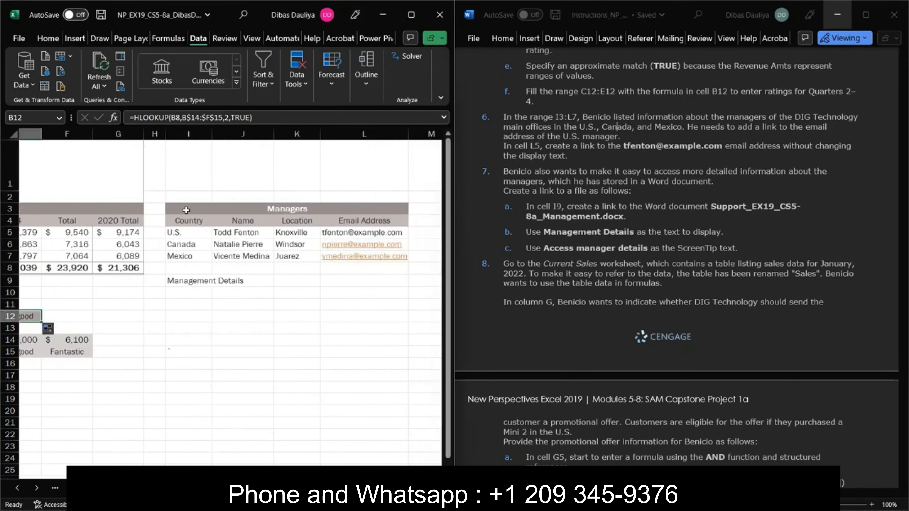
pyautogui.hscroll(1, 324, 289)
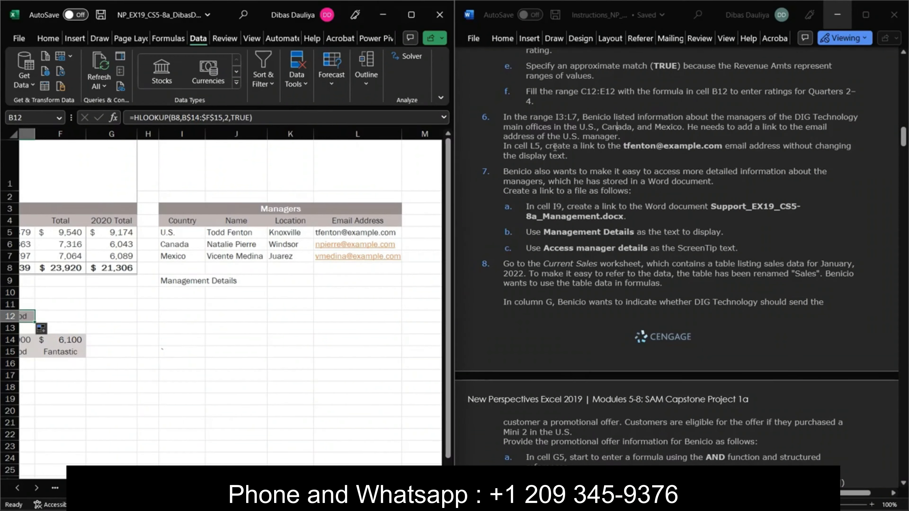
pyautogui.click(329, 231)
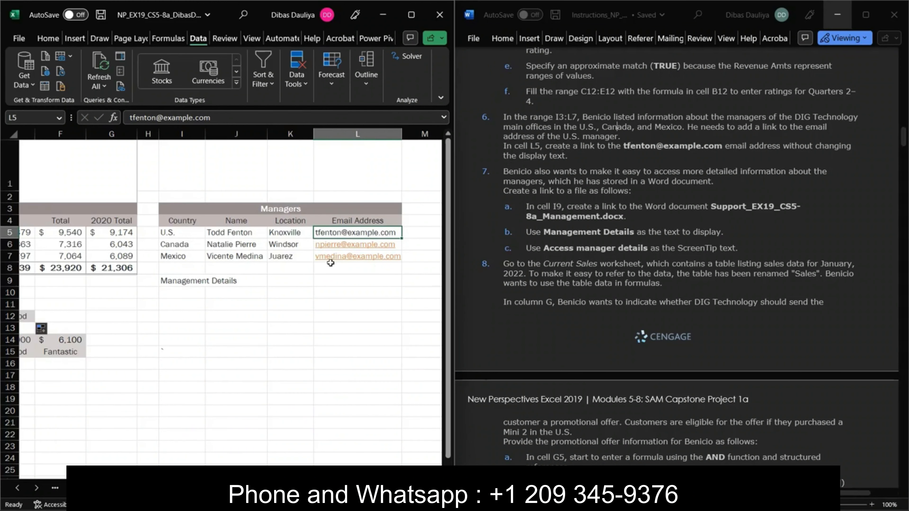
pyautogui.rightClick(320, 232)
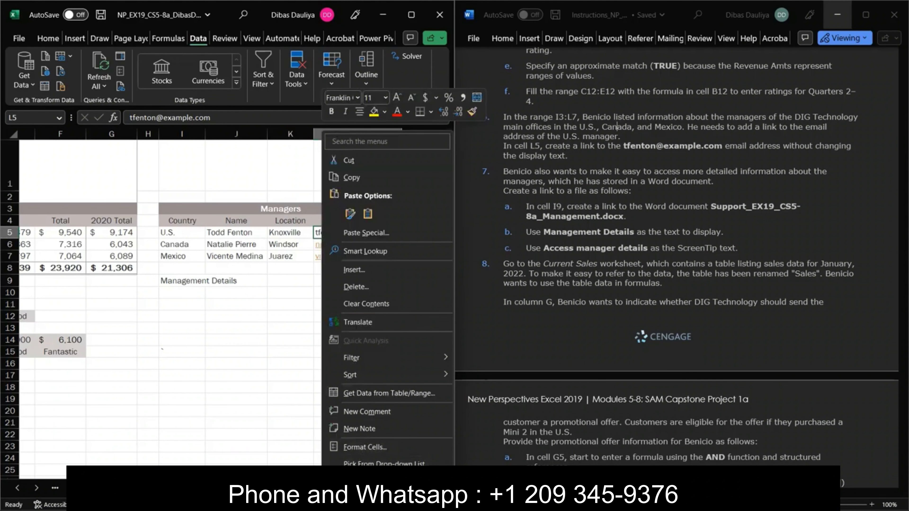
pyautogui.click(353, 500)
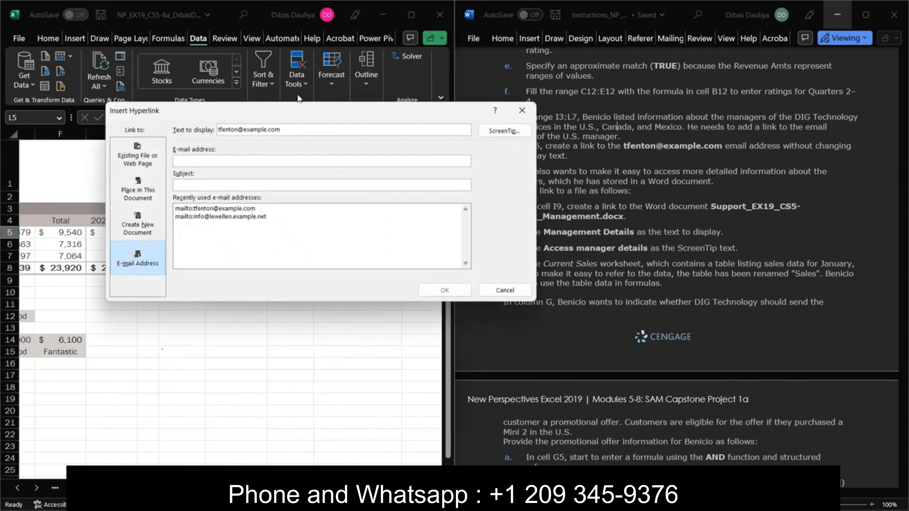
pyautogui.moveTo(255, 112); pyautogui.dragTo(510, 106)
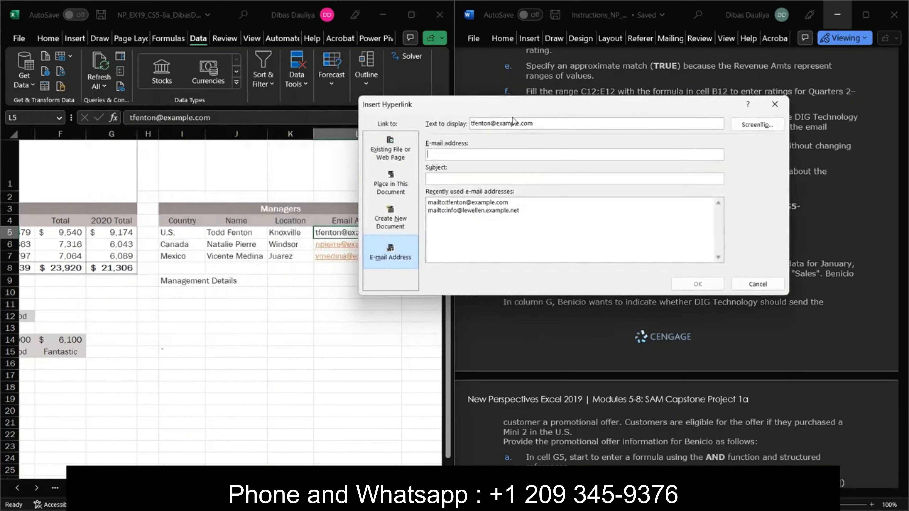
pyautogui.doubleClick(519, 124)
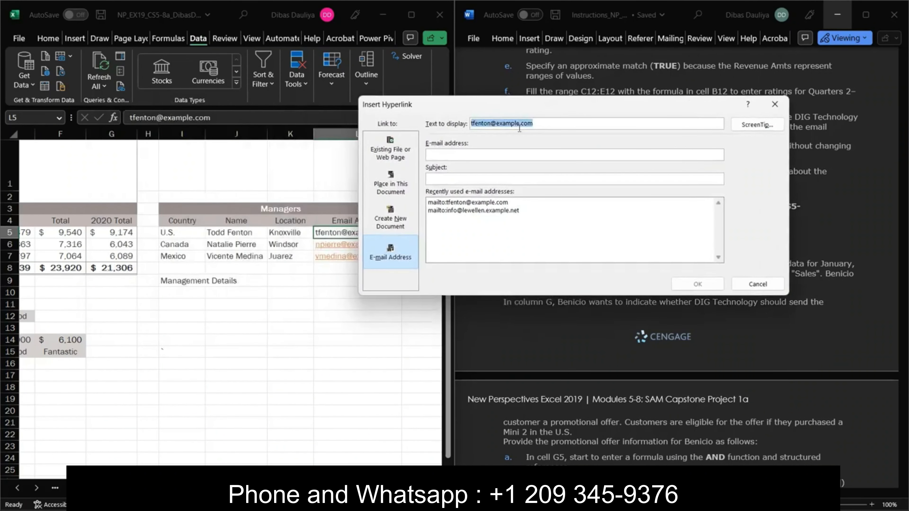
pyautogui.click(466, 152)
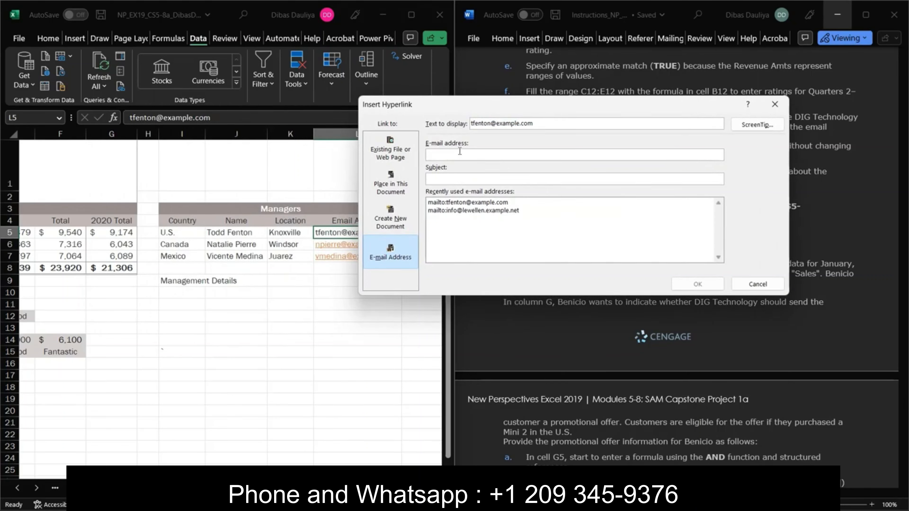
pyautogui.hotkey('ctrl', 'v')
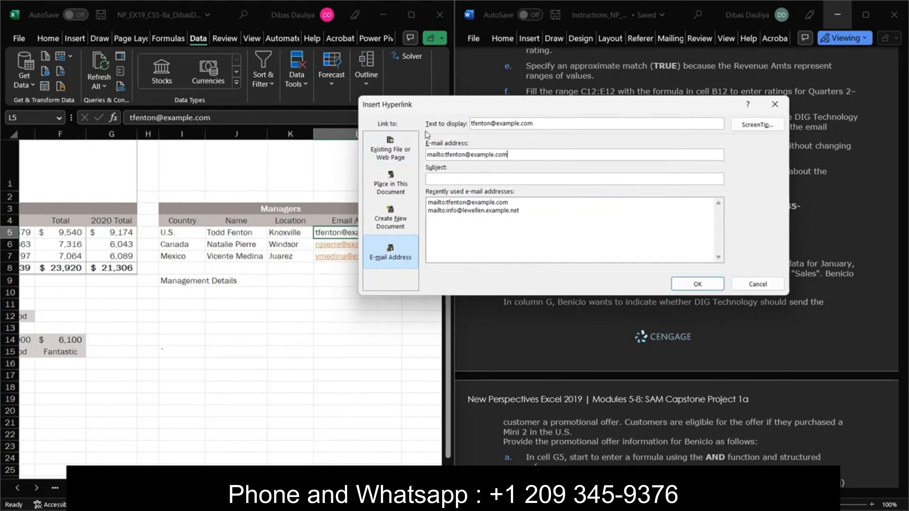
pyautogui.click(693, 284)
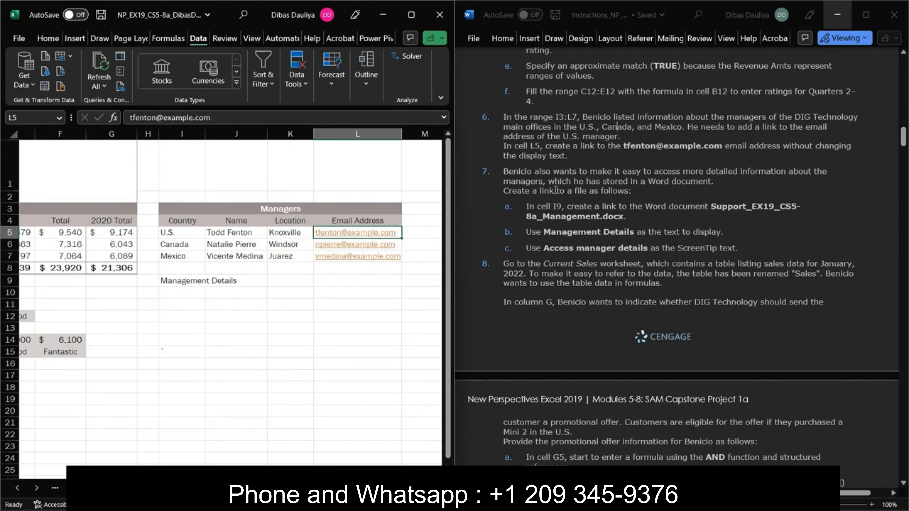
pyautogui.scroll(-1, 534, 196)
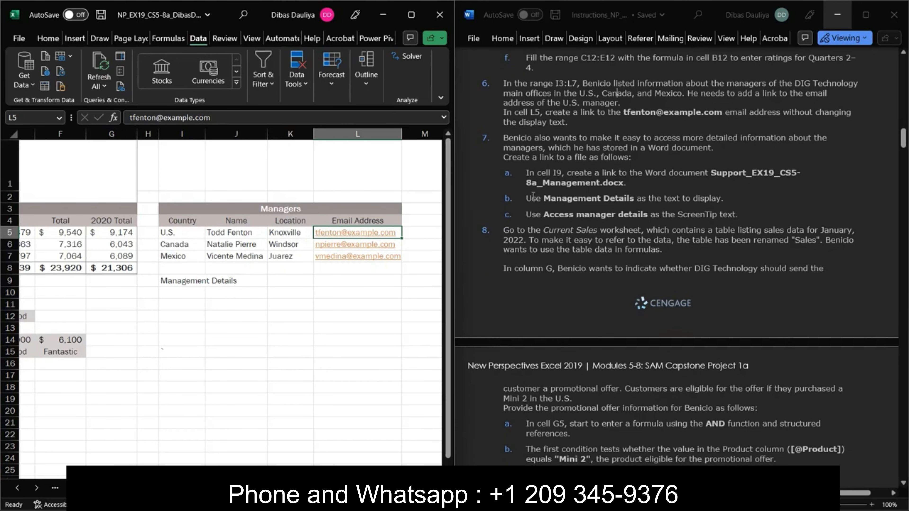
pyautogui.scroll(-1, 533, 196)
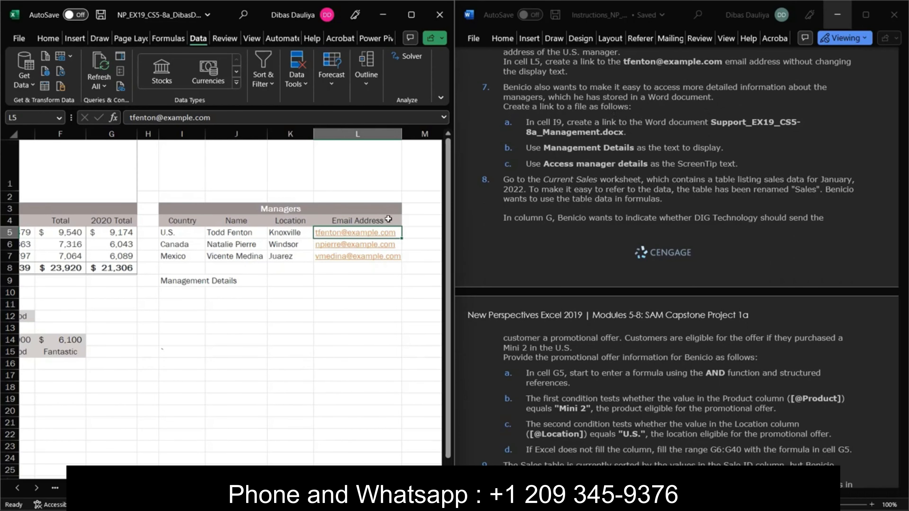
# In cell I9, start inserting a hyperlink that points to an existing file.
pyautogui.click(215, 278)
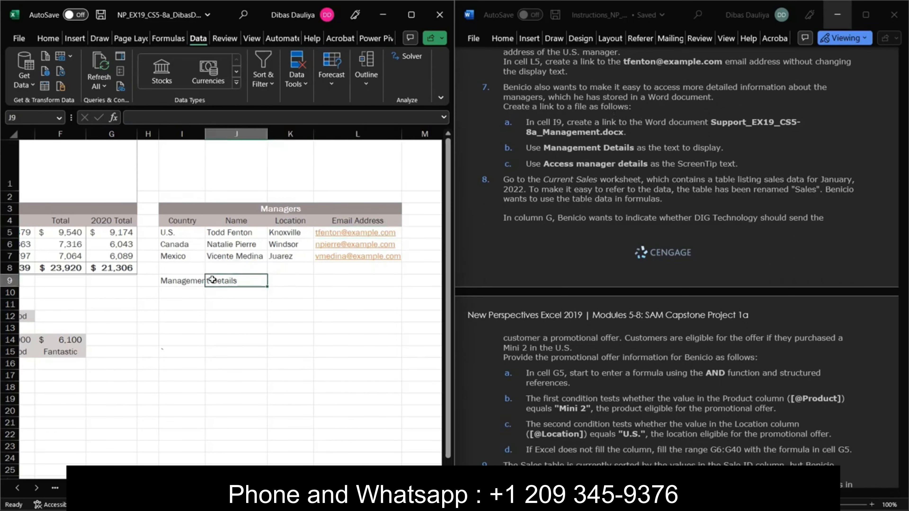
pyautogui.click(179, 282)
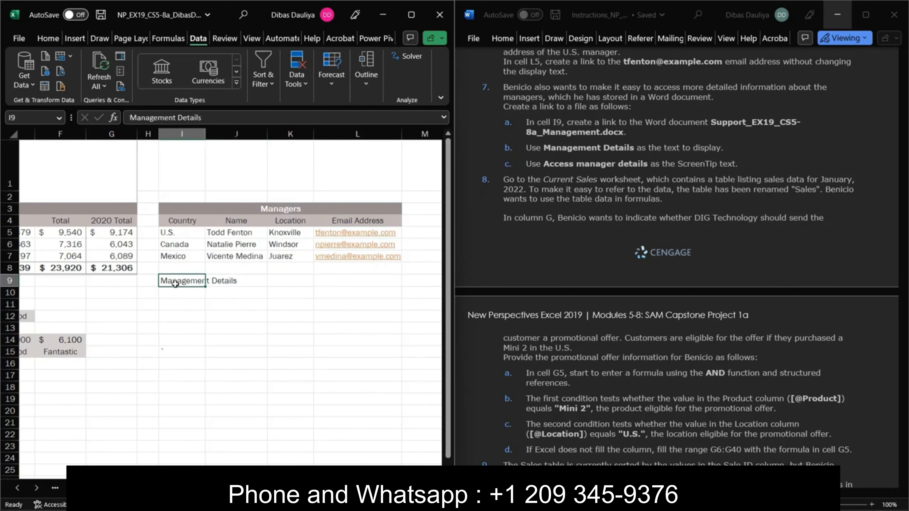
pyautogui.rightClick(179, 283)
pyautogui.click(208, 501)
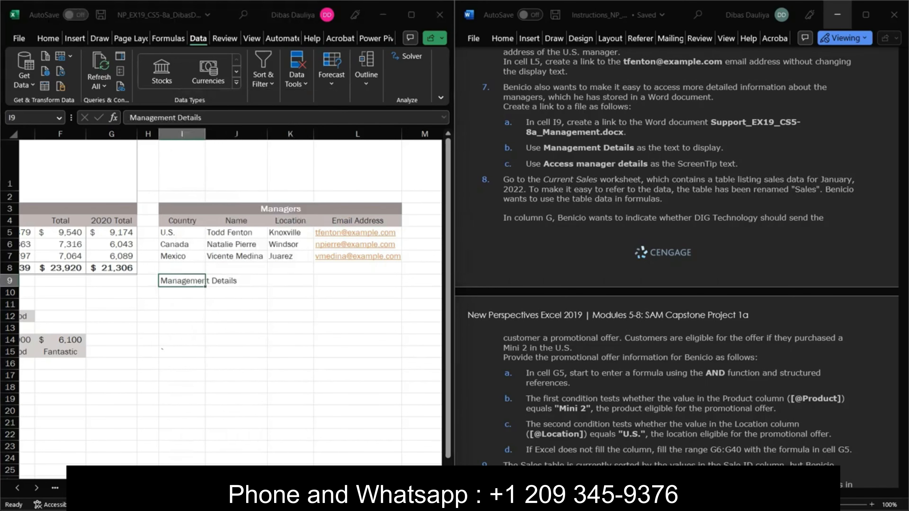
pyautogui.moveTo(550, 101); pyautogui.dragTo(190, 137)
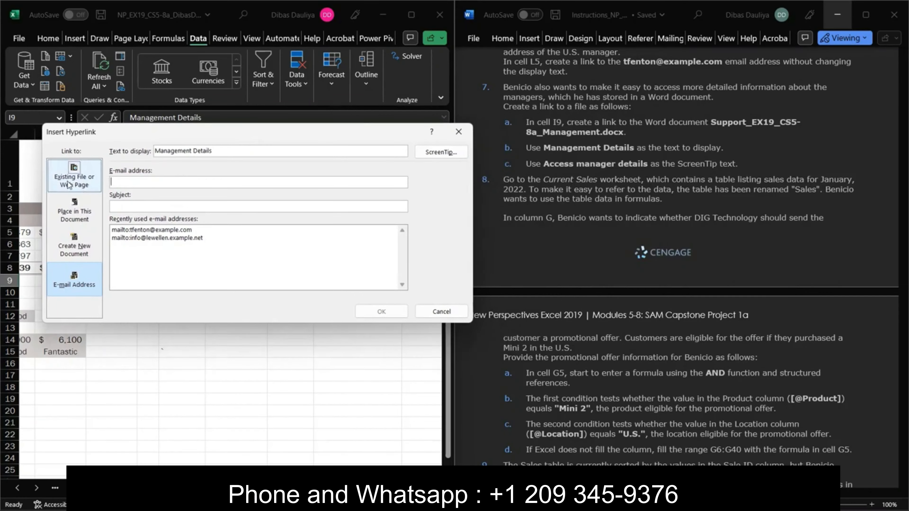
pyautogui.click(85, 182)
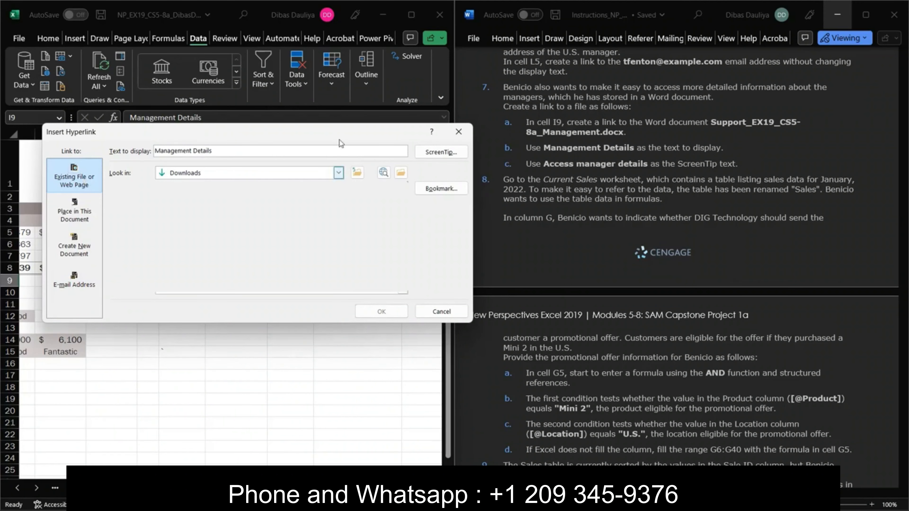
# Choose the Word document Support_EX19_CS5-8a_Management from the 5-8 folder in Videos as the link target.
pyautogui.click(401, 173)
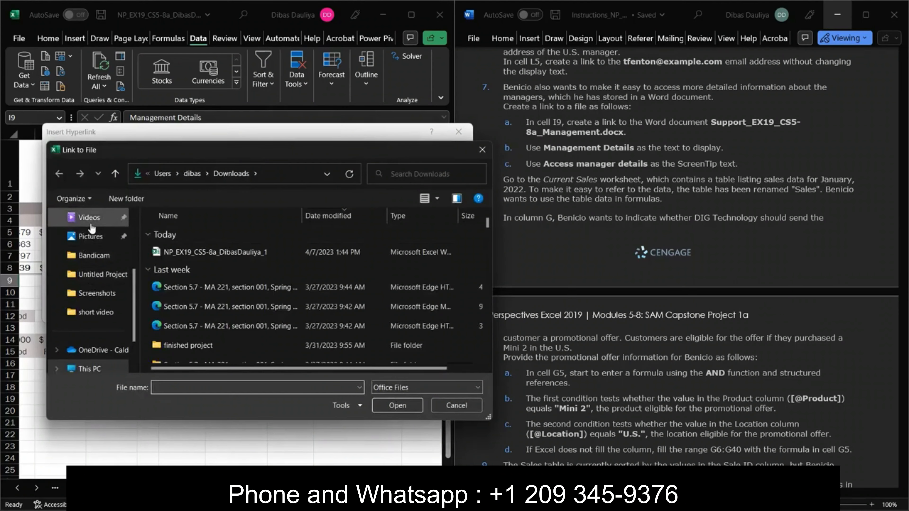
pyautogui.click(87, 217)
pyautogui.doubleClick(272, 252)
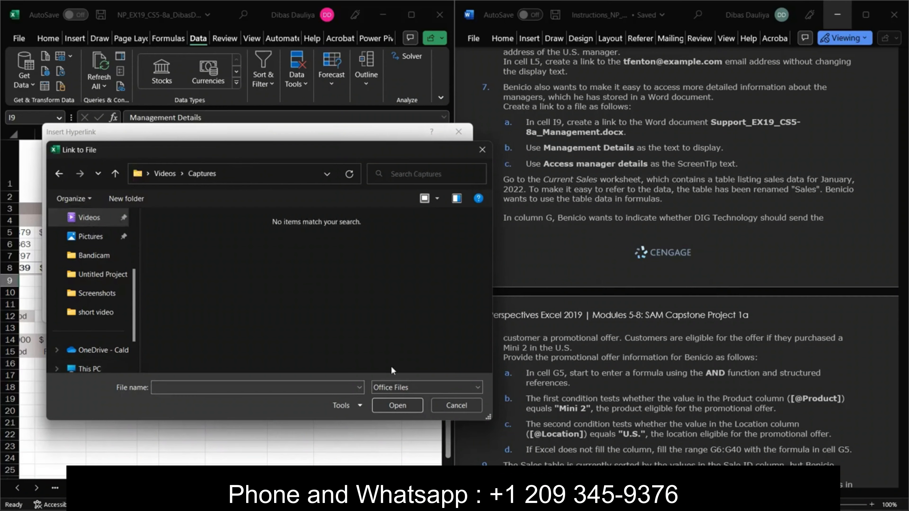
pyautogui.click(57, 177)
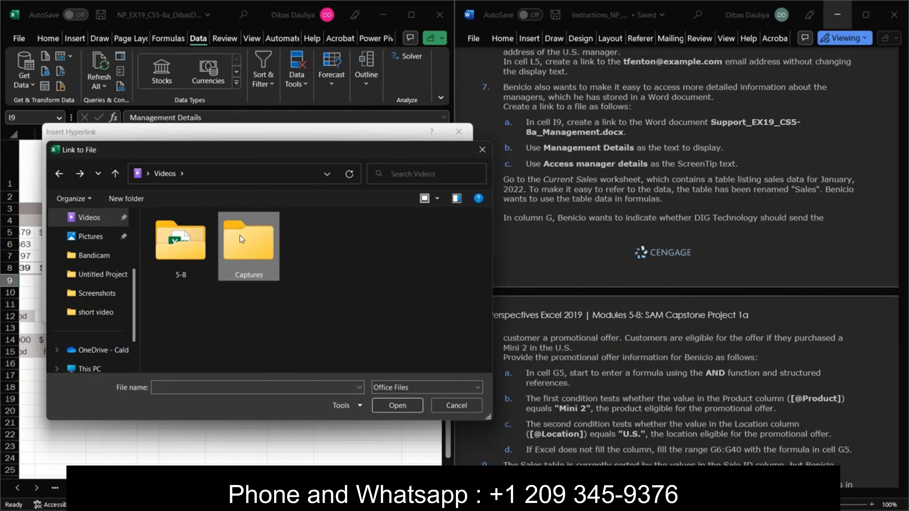
pyautogui.doubleClick(181, 245)
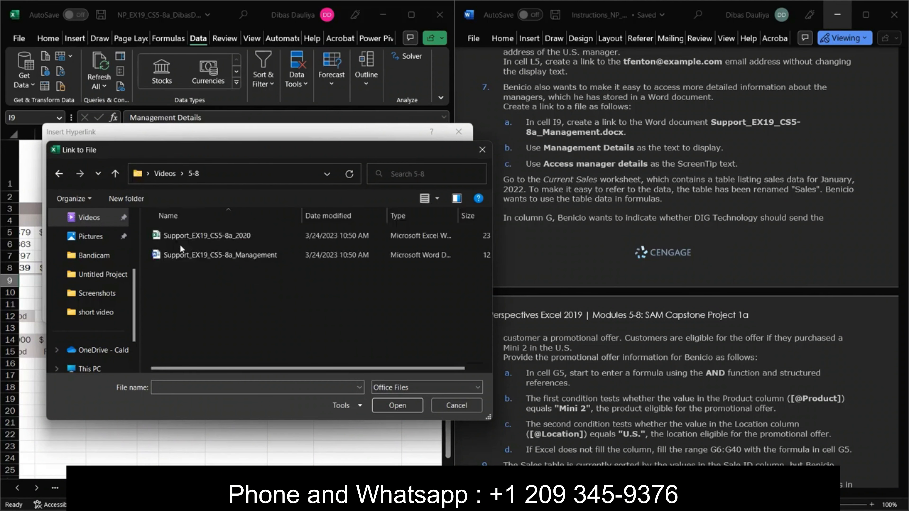
pyautogui.click(223, 254)
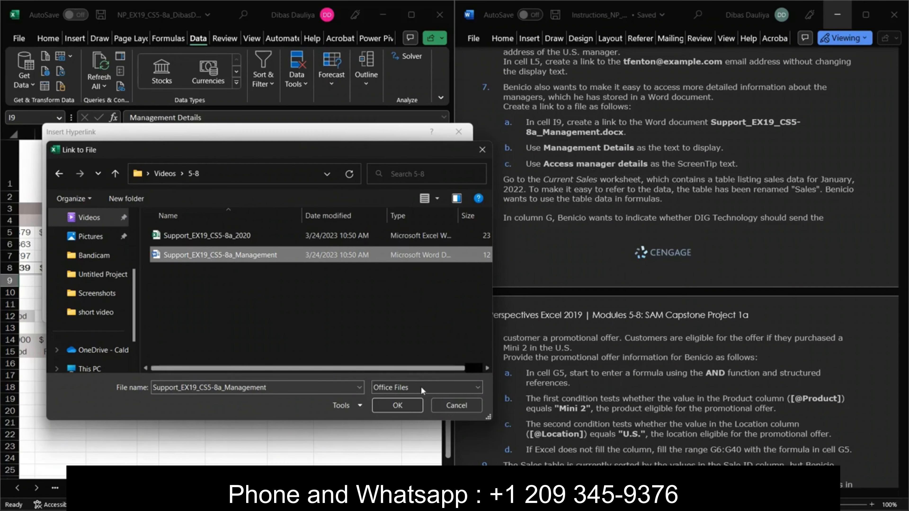
pyautogui.click(398, 406)
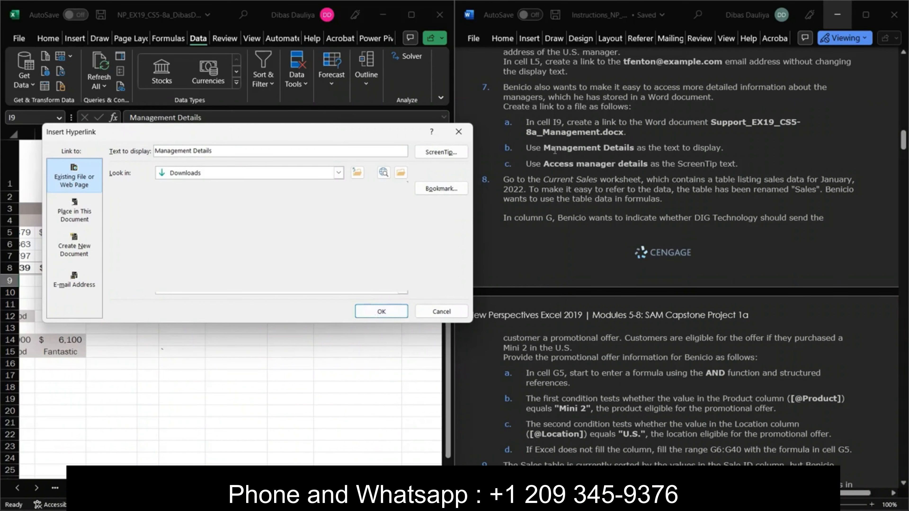
# Use Management Details as the link's display text, set its ScreenTip to Access manager details, and insert the hyperlink.
pyautogui.moveTo(545, 149); pyautogui.dragTo(636, 148)
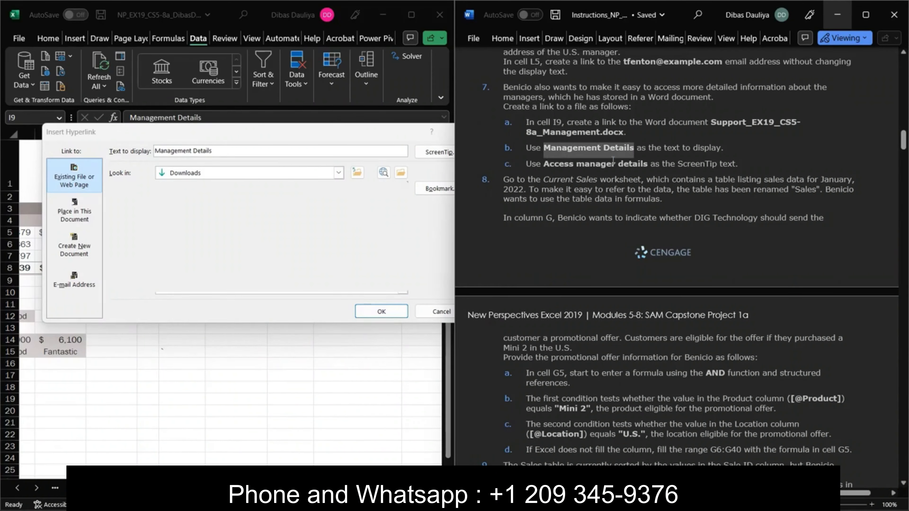
pyautogui.click(328, 150)
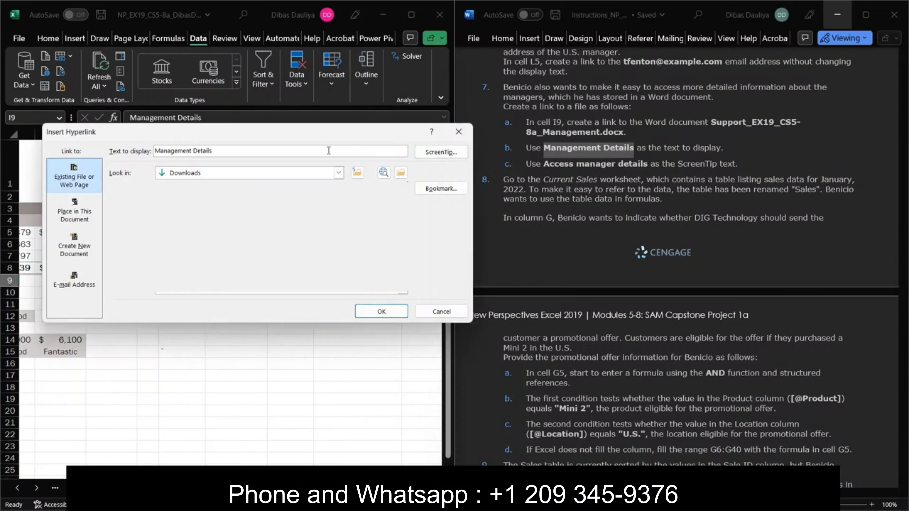
pyautogui.hotkey('ctrl', 'a')
pyautogui.click(328, 150)
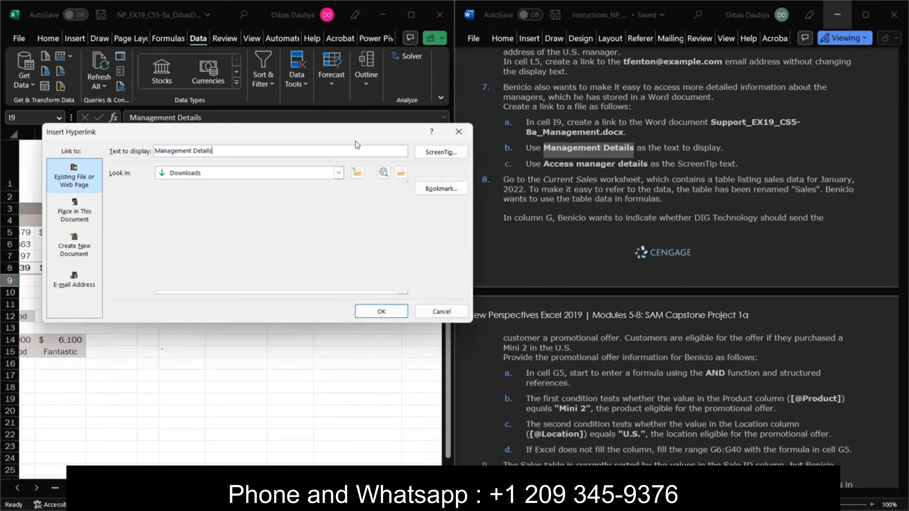
pyautogui.click(441, 152)
pyautogui.moveTo(559, 170); pyautogui.dragTo(337, 181)
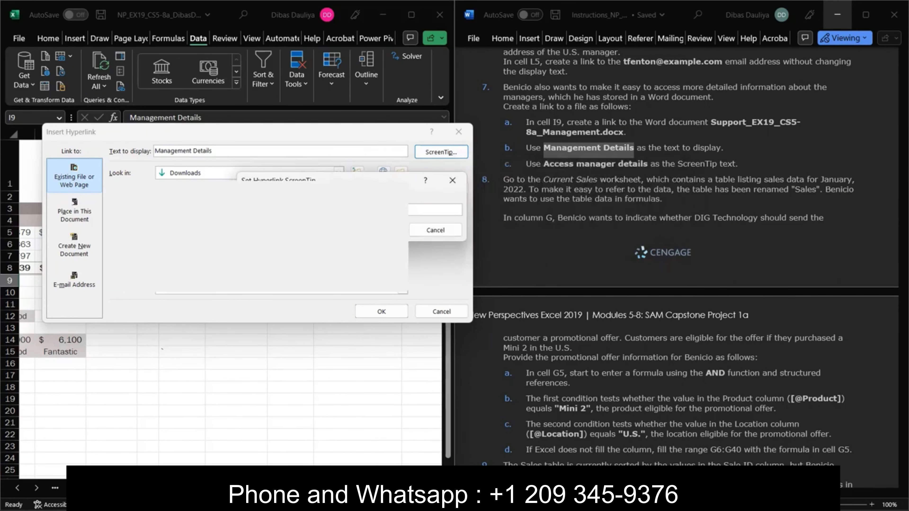
pyautogui.moveTo(543, 166); pyautogui.dragTo(644, 176)
pyautogui.hotkey('shift', 'Left')
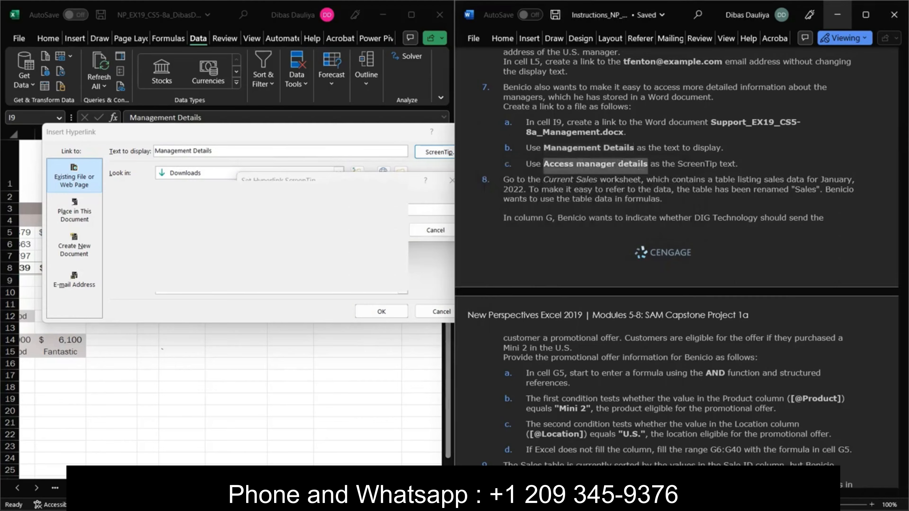
pyautogui.click(428, 209)
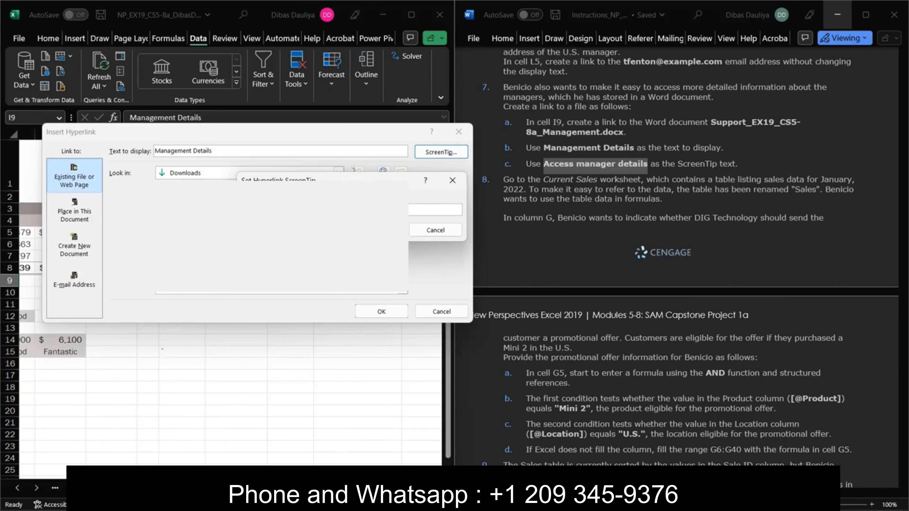
pyautogui.click(379, 311)
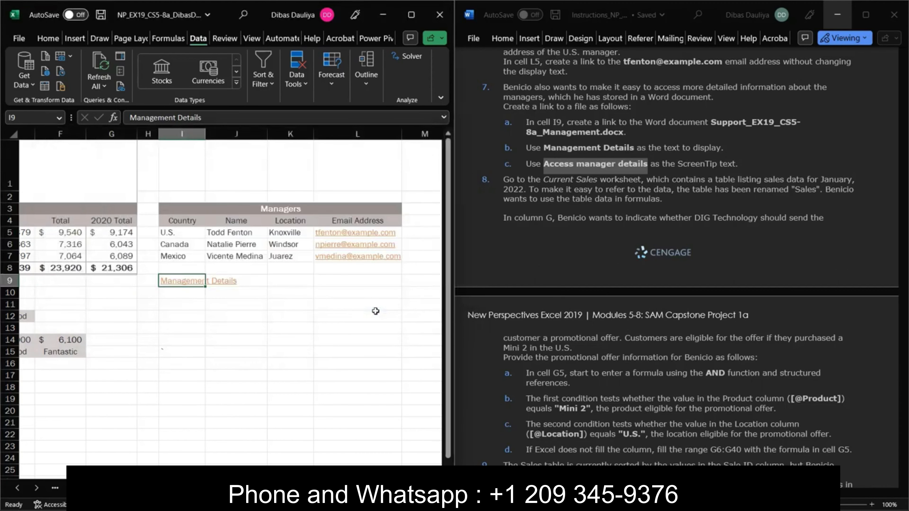
# Test the Management Details link by opening and closing its Word document, and check the link's ScreenTip.
pyautogui.click(317, 301)
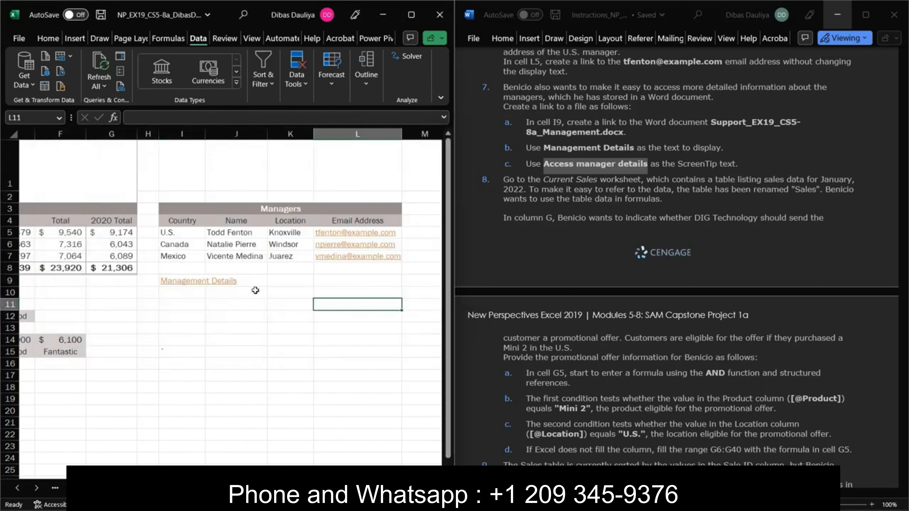
pyautogui.click(215, 282)
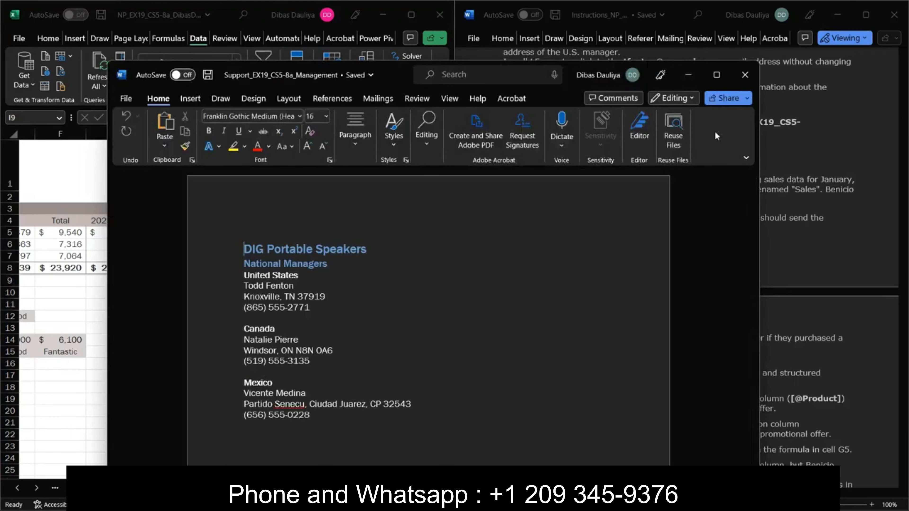
pyautogui.click(756, 72)
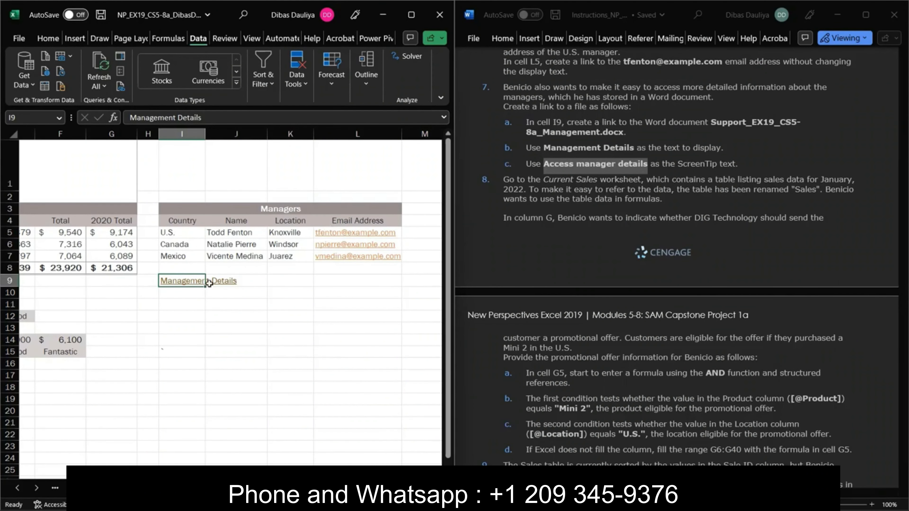
pyautogui.click(229, 285)
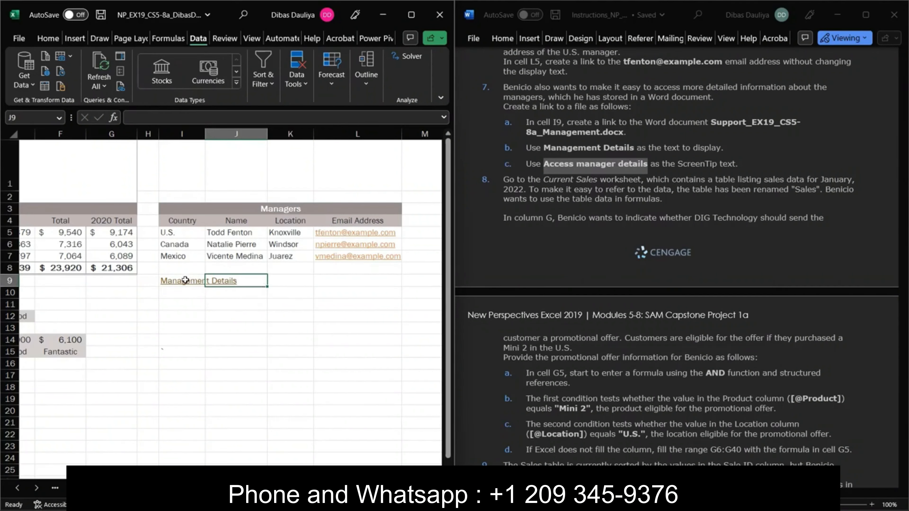
pyautogui.moveTo(186, 281)
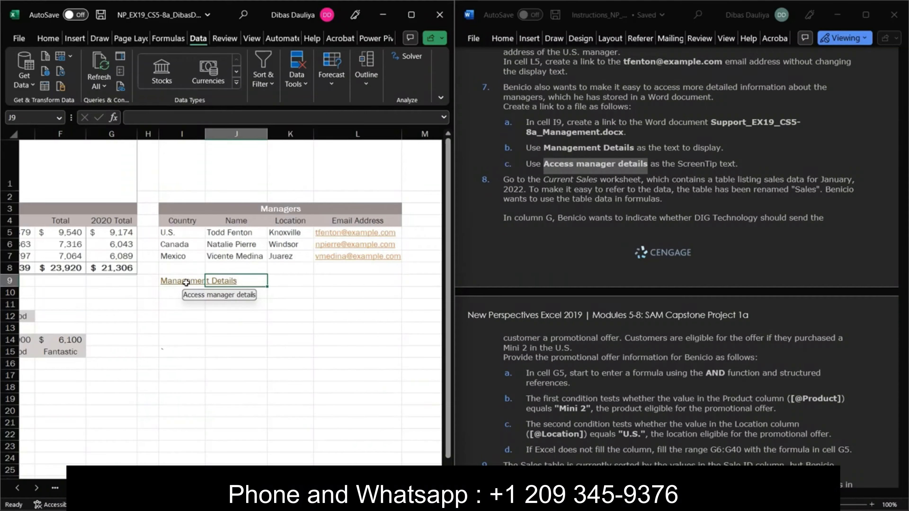
pyautogui.press('Down')
pyautogui.press('Down')
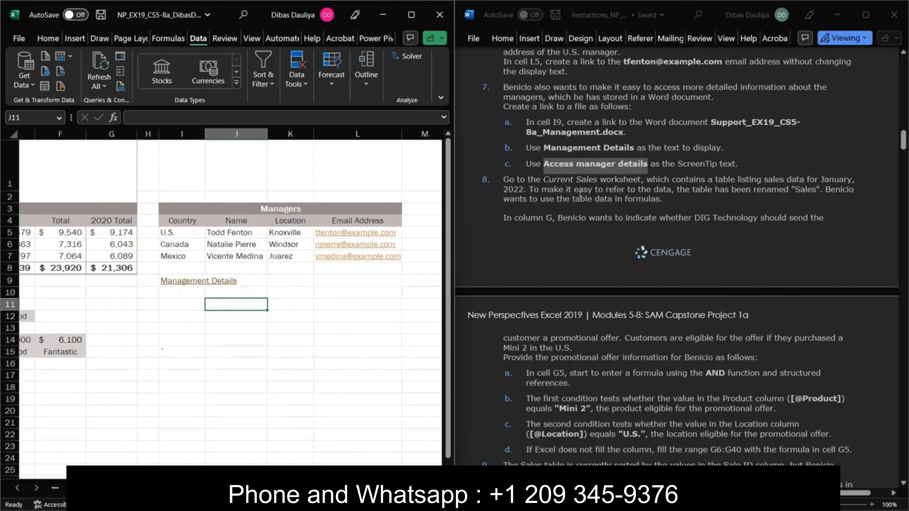
# Read instruction 8 and switch to the Current Sales worksheet.
pyautogui.scroll(-2, 581, 203)
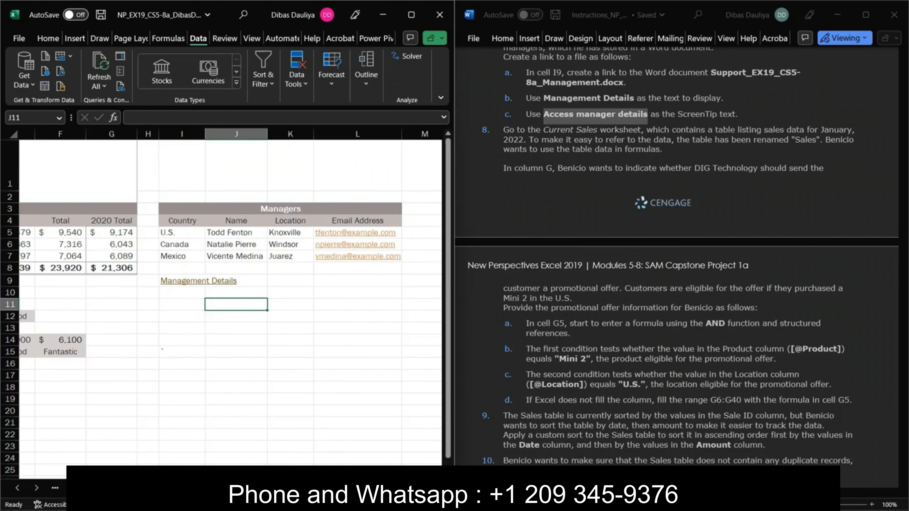
pyautogui.click(201, 488)
pyautogui.scroll(-1, 299, 332)
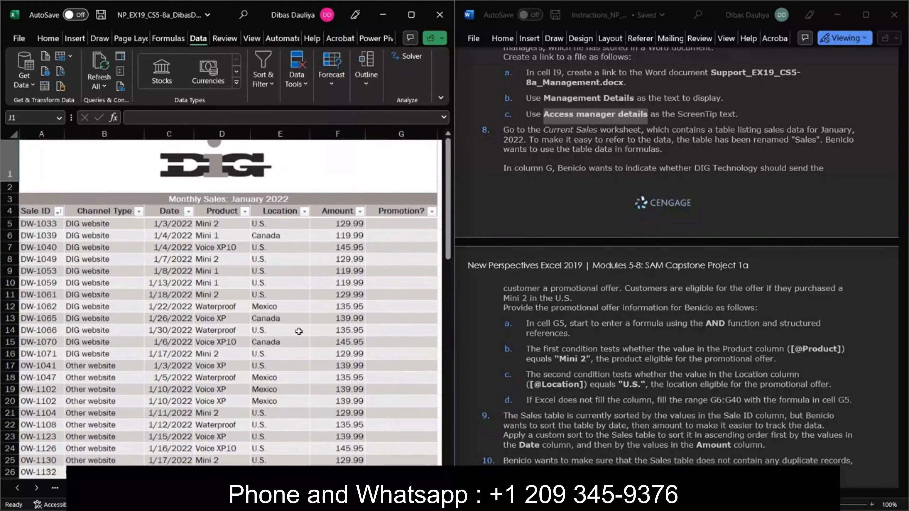
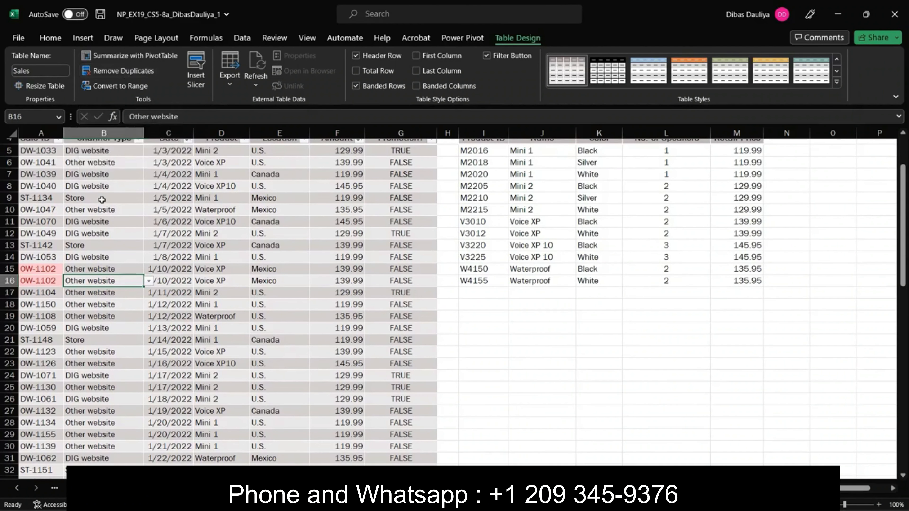
# Remove duplicate records from the Sales table, comparing all columns and treating the first row as headers.
pyautogui.scroll(1, 104, 186)
pyautogui.click(122, 70)
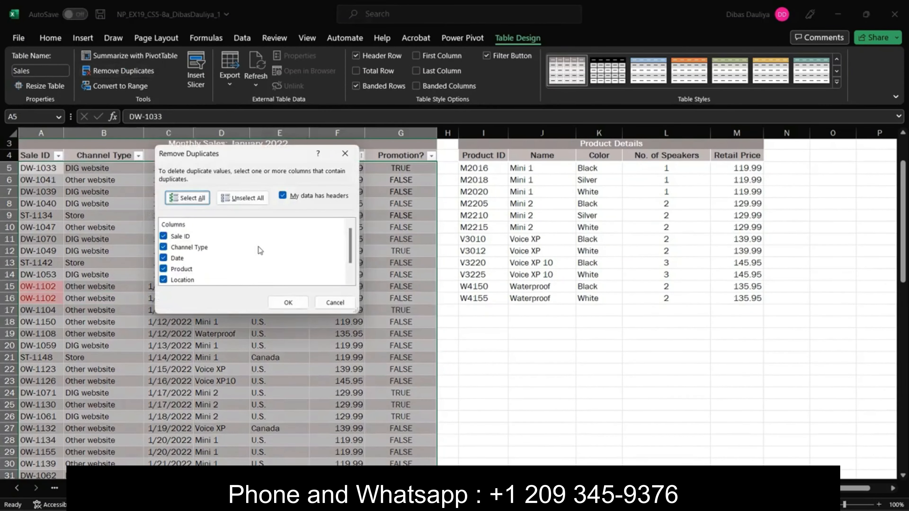
pyautogui.click(288, 303)
pyautogui.click(459, 294)
# Format the Product Details range I3:M16 as a table with headers, using Light Gray, Table Style Medium 14.
pyautogui.click(866, 15)
pyautogui.click(87, 193)
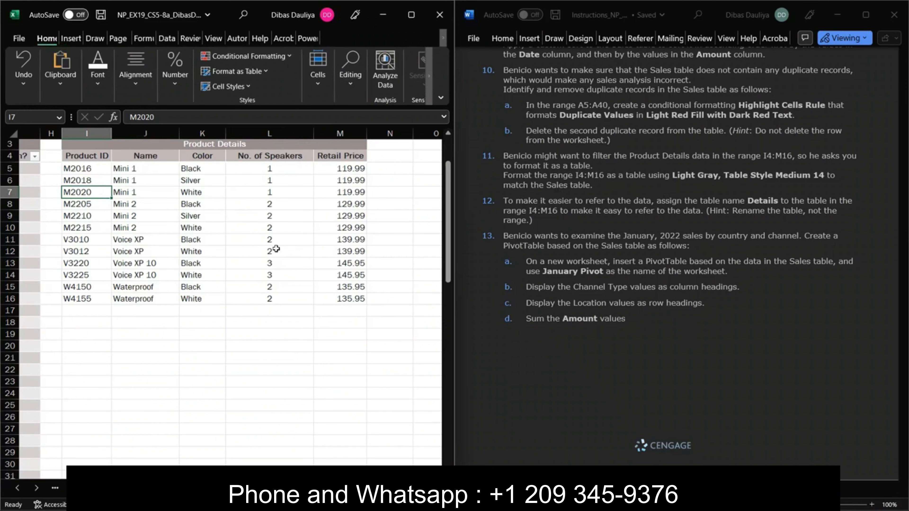
pyautogui.click(222, 232)
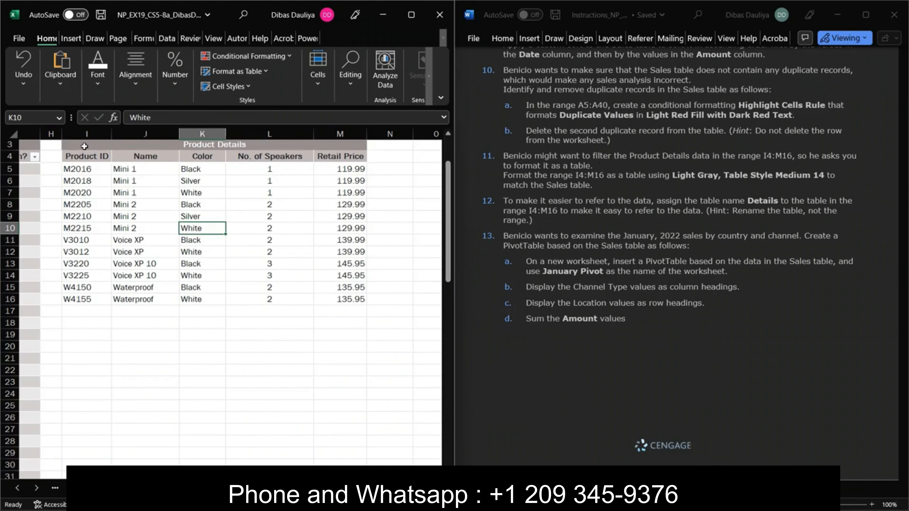
pyautogui.moveTo(85, 146); pyautogui.dragTo(361, 301)
pyautogui.scroll(1, 662, 215)
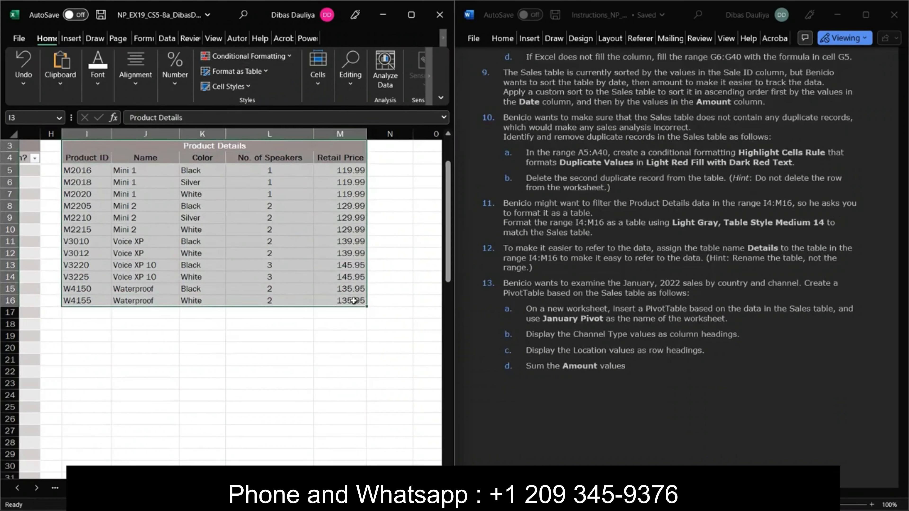
pyautogui.click(268, 74)
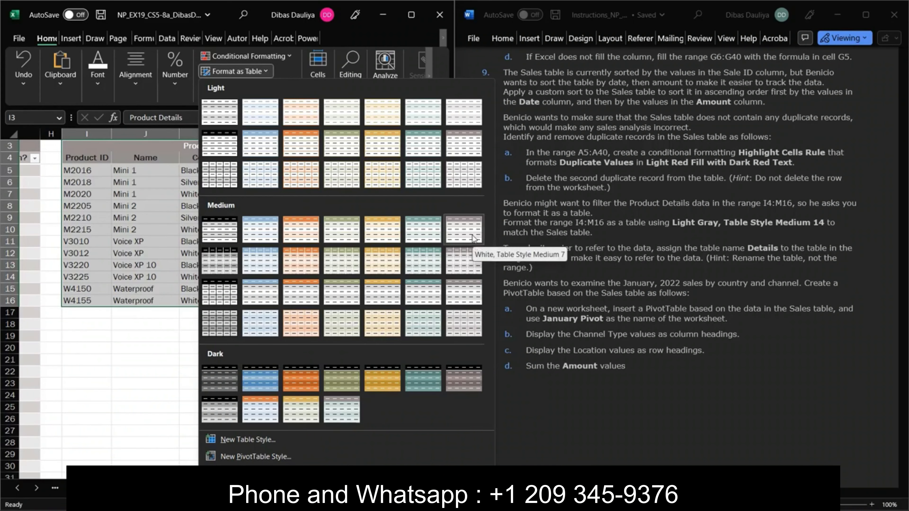
pyautogui.click(461, 262)
pyautogui.click(252, 274)
# Rename the new product table as Details.
pyautogui.click(41, 72)
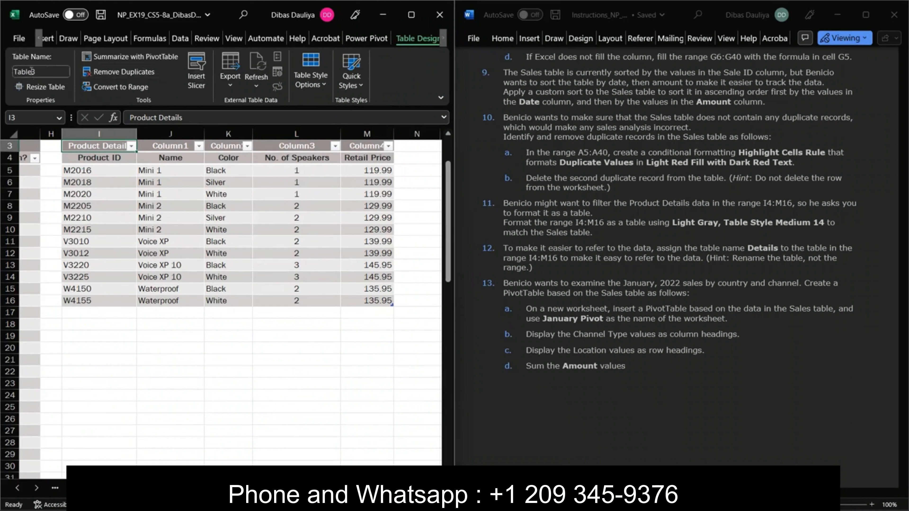
pyautogui.write('Details')
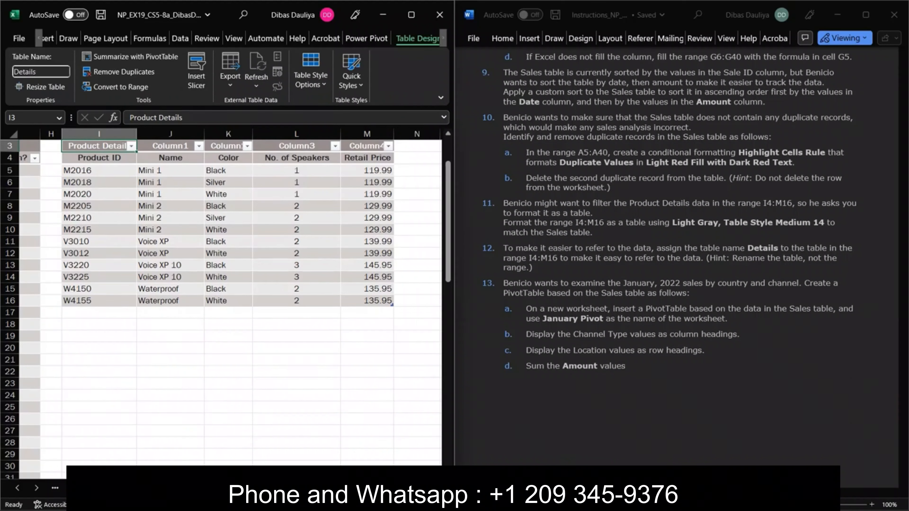
pyautogui.press('Return')
pyautogui.click(152, 231)
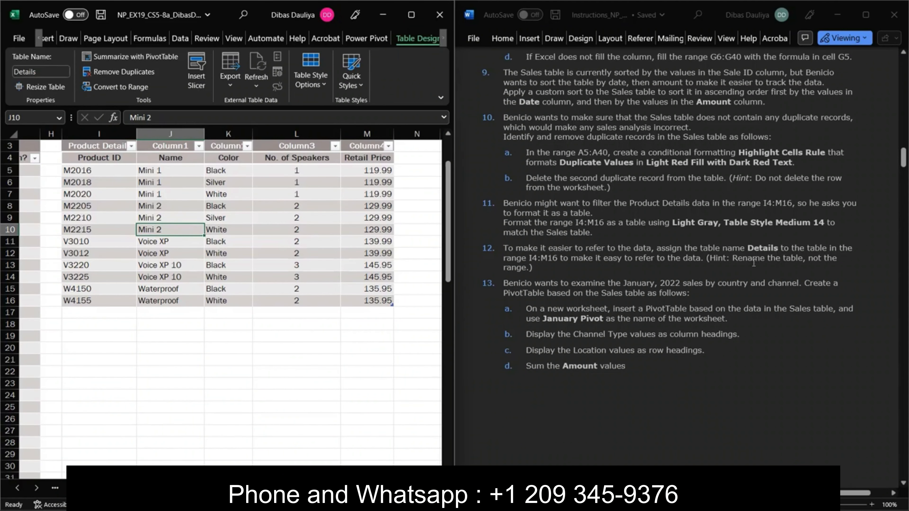
pyautogui.moveTo(113, 175); pyautogui.dragTo(219, 218)
pyautogui.rightClick(218, 215)
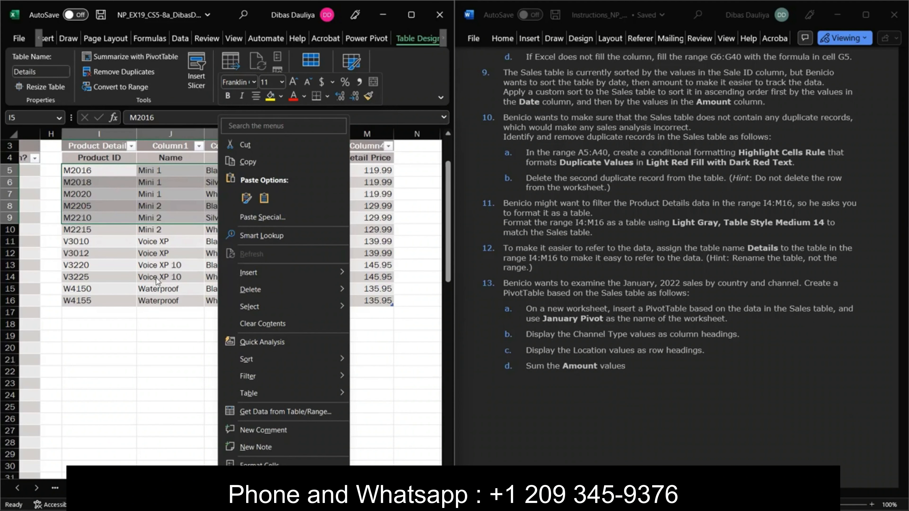
pyautogui.press('Escape')
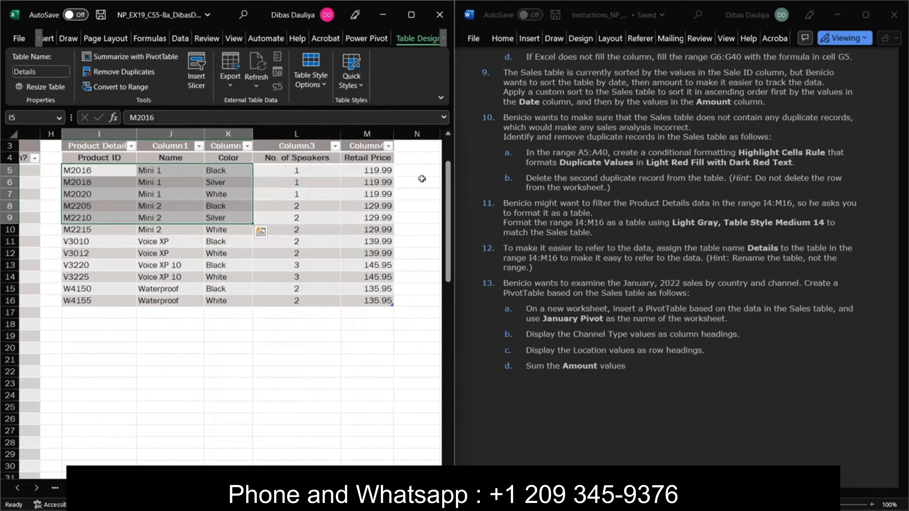
# Read instruction 13 and insert a PivotTable based on the Sales table on a new worksheet.
pyautogui.scroll(-2, 535, 208)
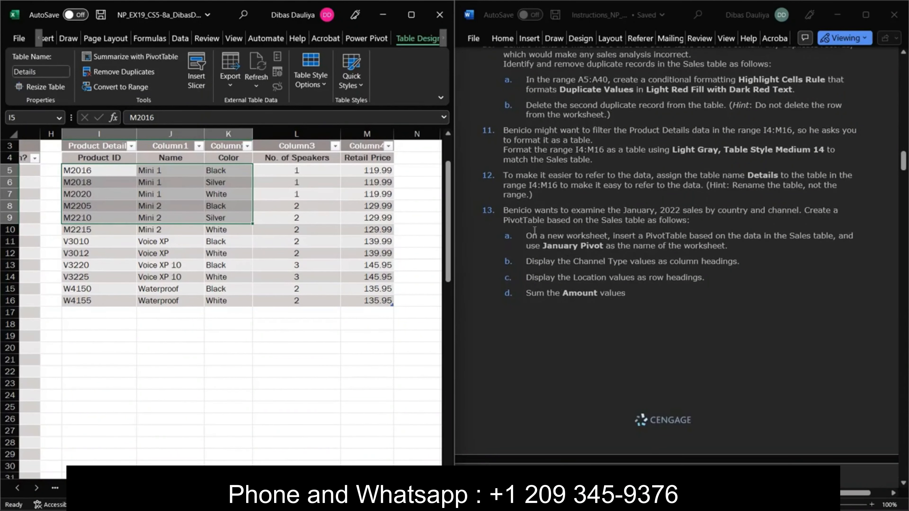
pyautogui.scroll(-2, 535, 231)
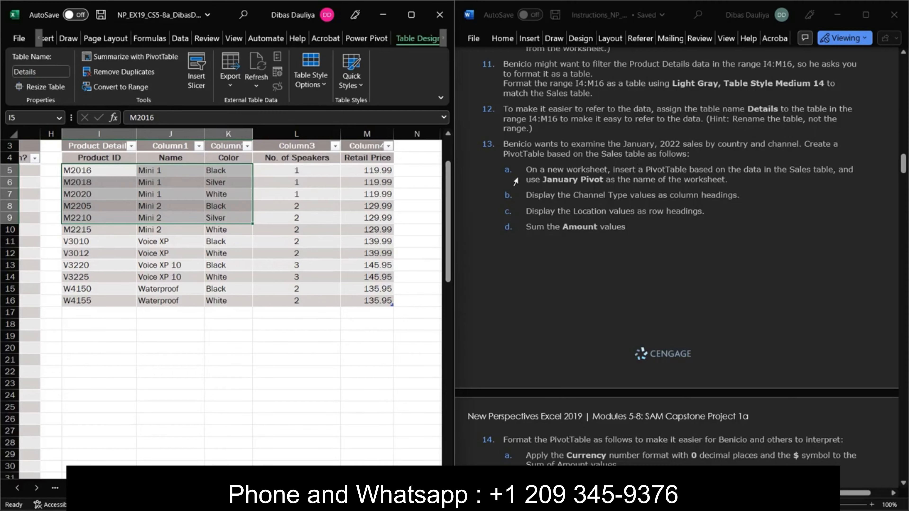
pyautogui.scroll(-1, 517, 179)
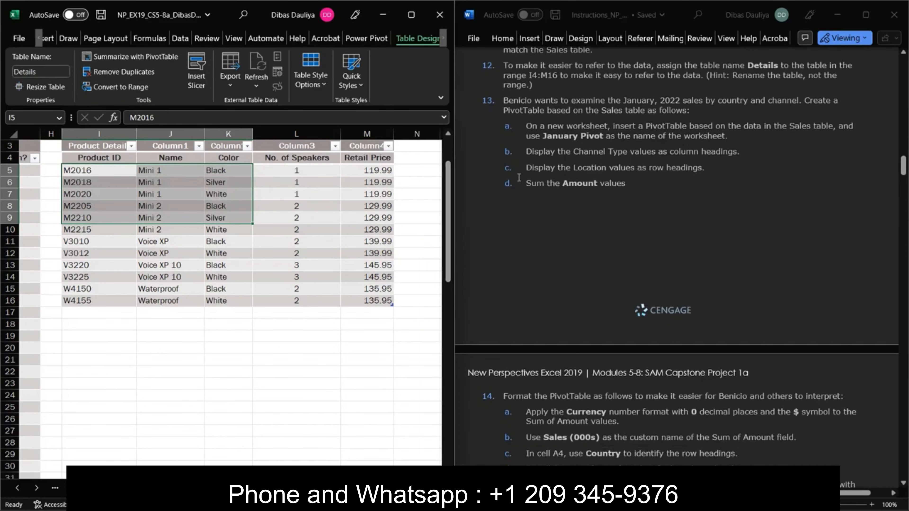
pyautogui.click(296, 193)
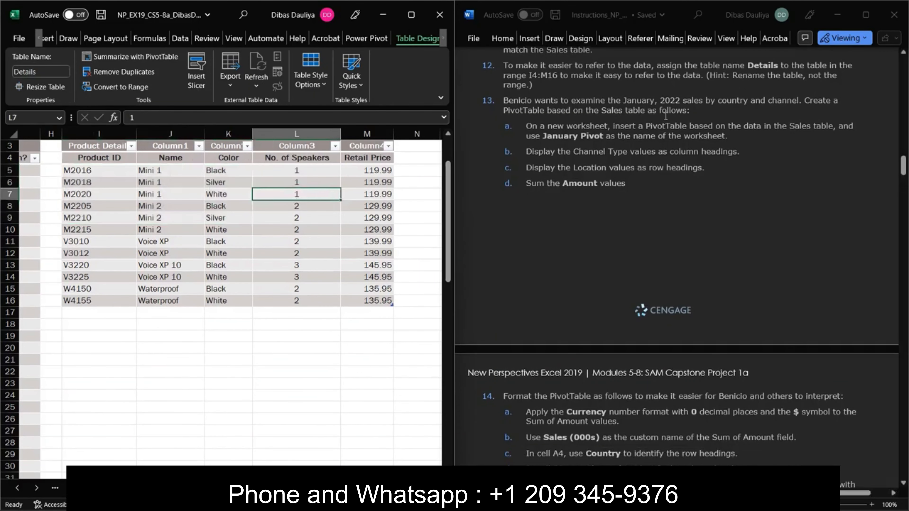
pyautogui.click(29, 194)
pyautogui.click(48, 38)
pyautogui.click(23, 65)
pyautogui.click(300, 311)
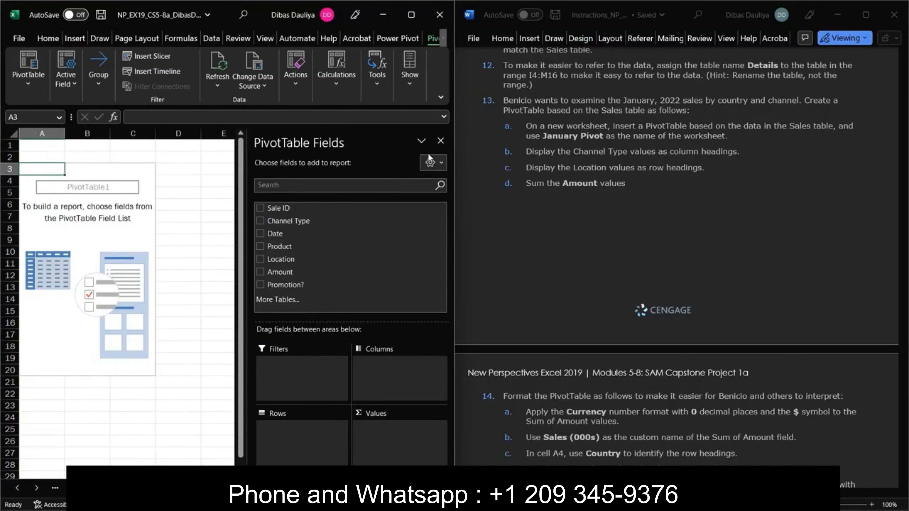
# Rename the new PivotTable worksheet as January Pivot, copying the name from the instructions.
pyautogui.moveTo(543, 137); pyautogui.dragTo(604, 142)
pyautogui.hotkey('ctrl', 'c')
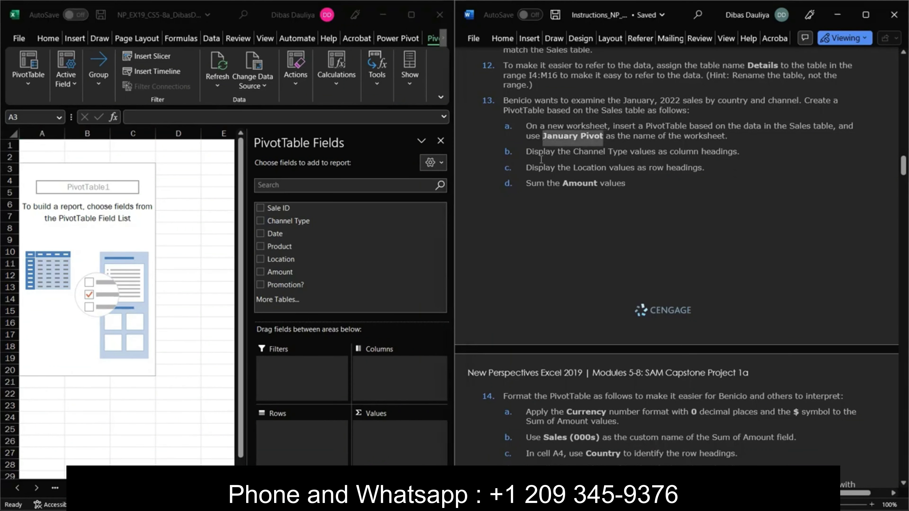
pyautogui.click(411, 14)
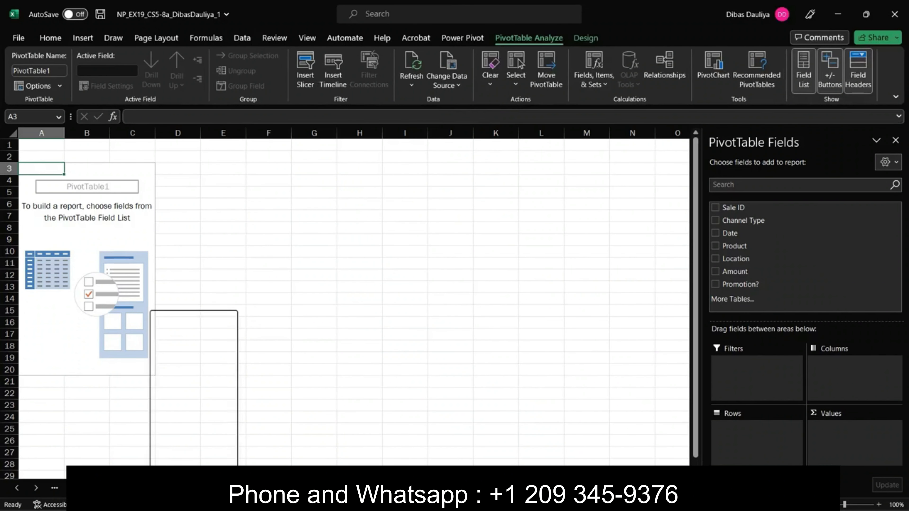
pyautogui.rightClick(151, 487)
pyautogui.click(184, 354)
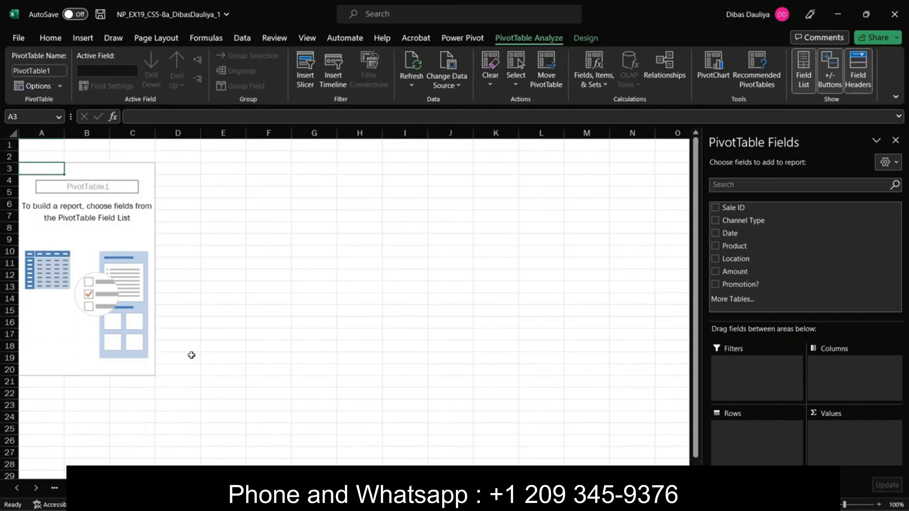
pyautogui.hotkey('ctrl', 'v')
pyautogui.press('Return')
pyautogui.click(866, 15)
# Lay out the PivotTable with Channel Type as columns, Location as rows and the sum of Amount as values.
pyautogui.moveTo(290, 221); pyautogui.dragTo(397, 374)
pyautogui.moveTo(283, 259); pyautogui.dragTo(302, 439)
pyautogui.moveTo(336, 274); pyautogui.dragTo(398, 436)
# Read instruction 14 and format the Sum of Amount values as Currency with 0 decimal places and the $ symbol.
pyautogui.scroll(-3, 590, 214)
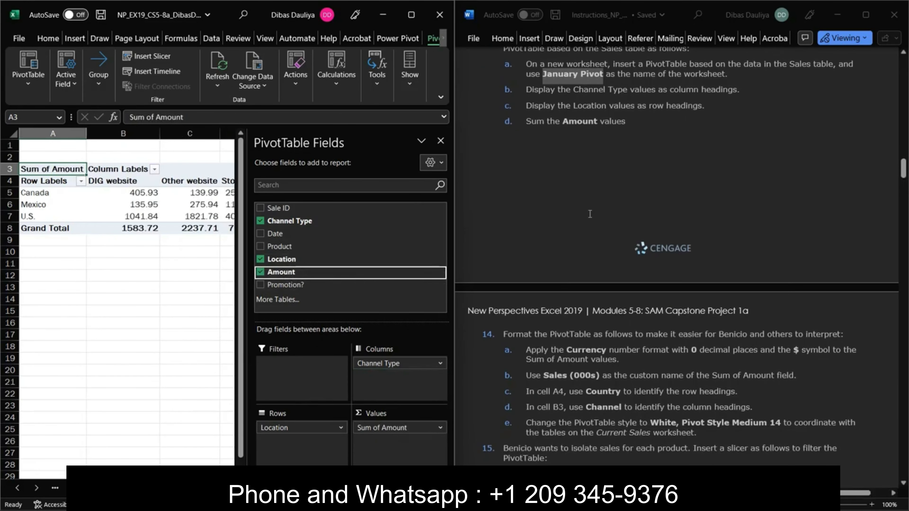
pyautogui.click(590, 214)
pyautogui.scroll(-4, 590, 214)
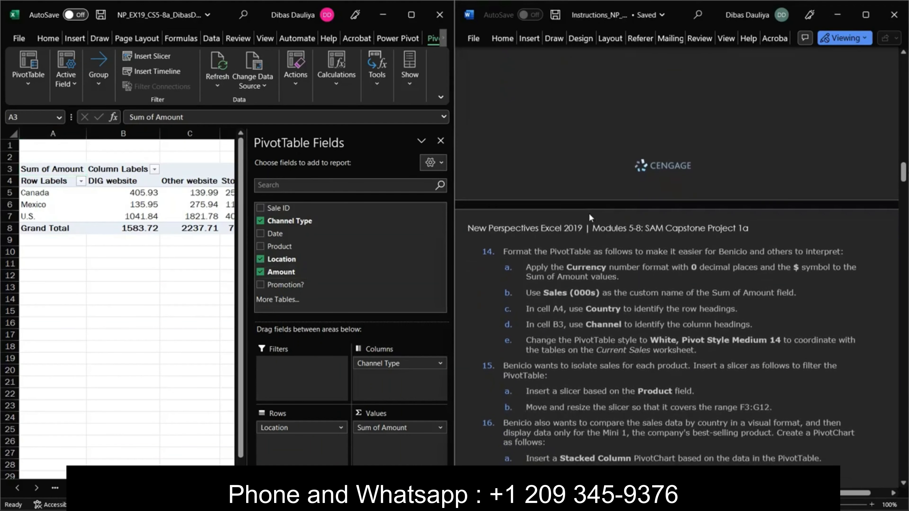
pyautogui.scroll(-2, 590, 218)
pyautogui.scroll(-3, 590, 214)
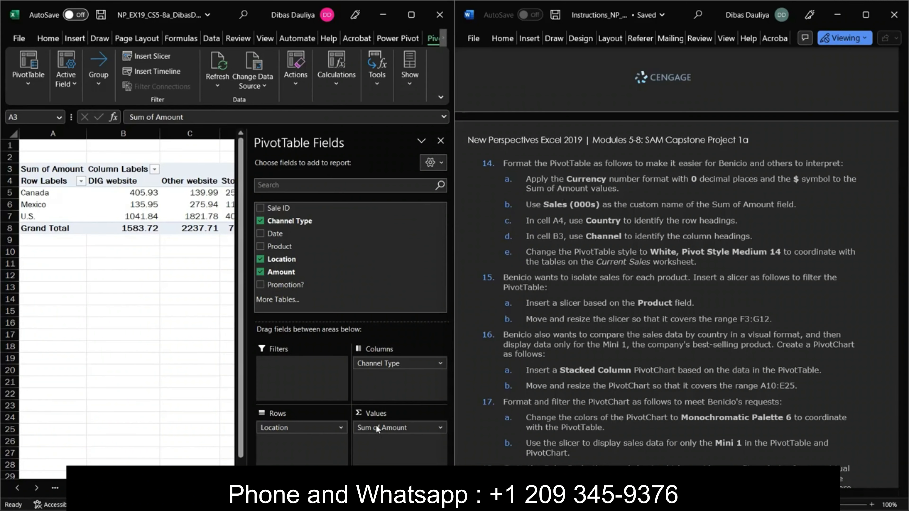
pyautogui.click(378, 431)
pyautogui.click(440, 427)
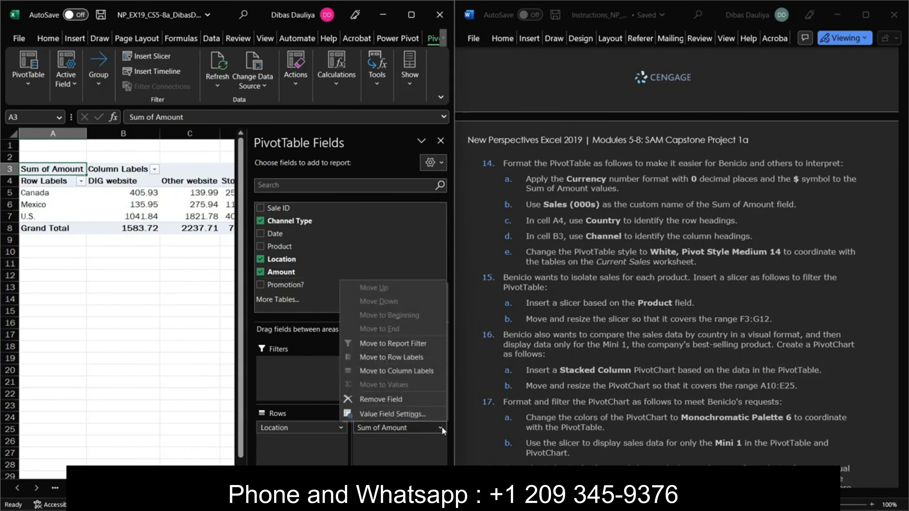
pyautogui.click(365, 414)
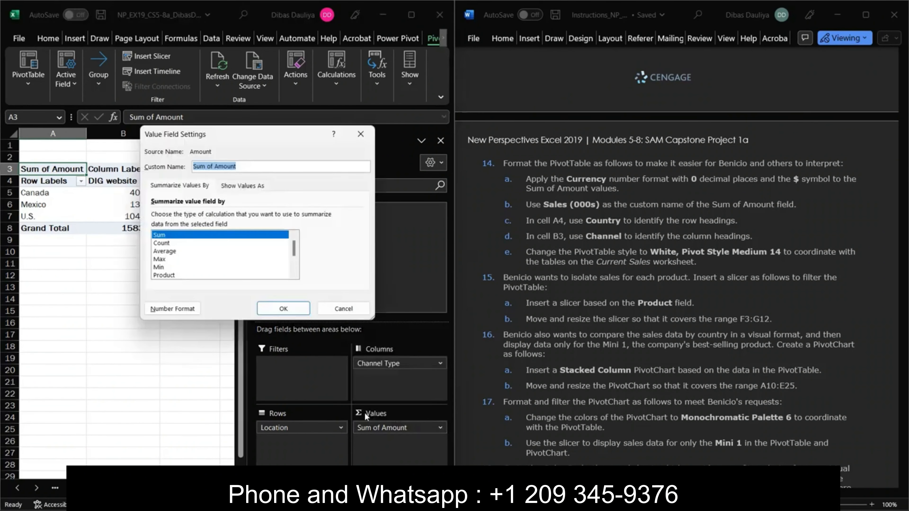
pyautogui.click(183, 314)
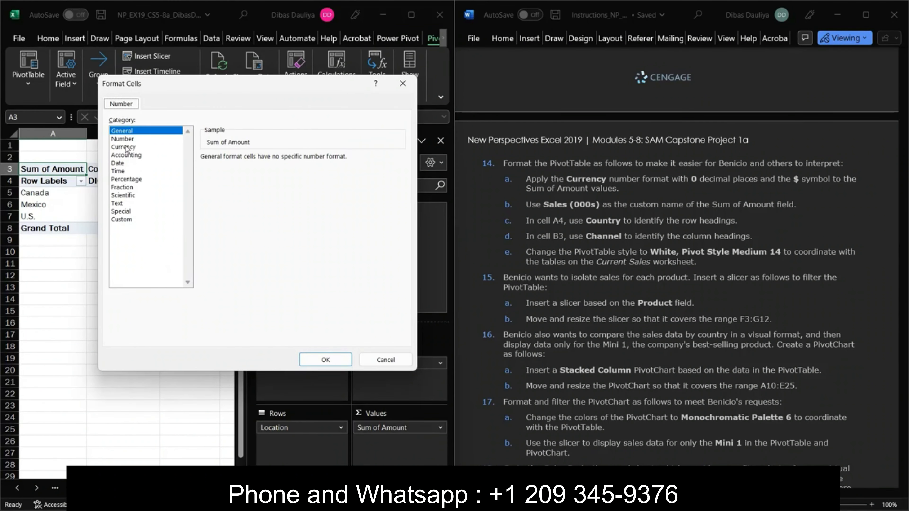
pyautogui.click(126, 148)
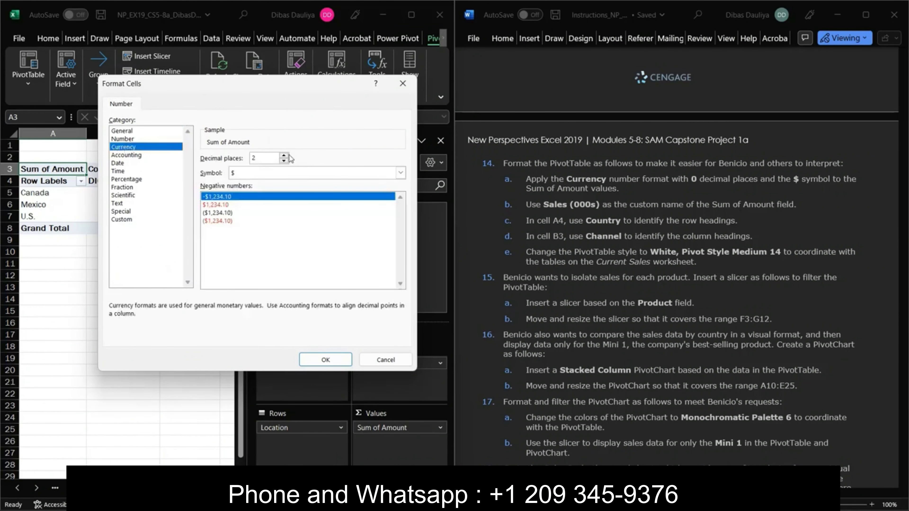
pyautogui.click(284, 161)
pyautogui.click(284, 162)
pyautogui.click(318, 361)
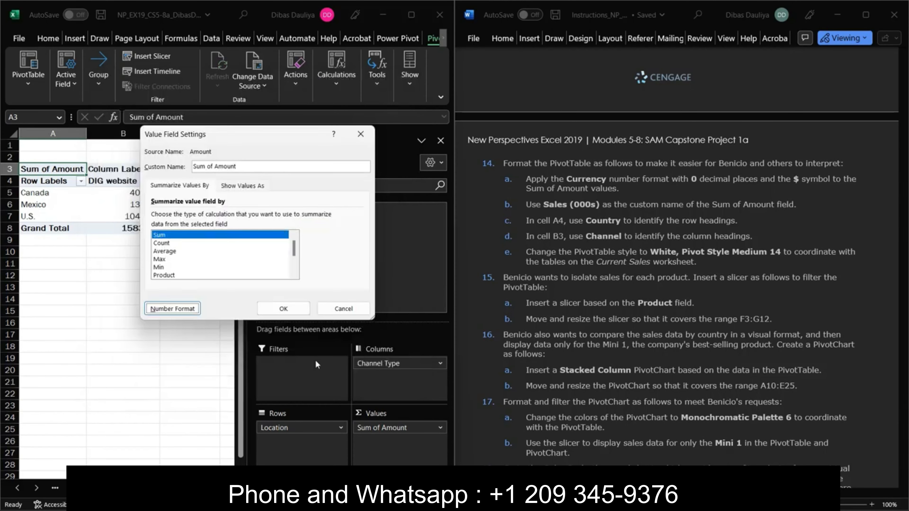
pyautogui.click(283, 309)
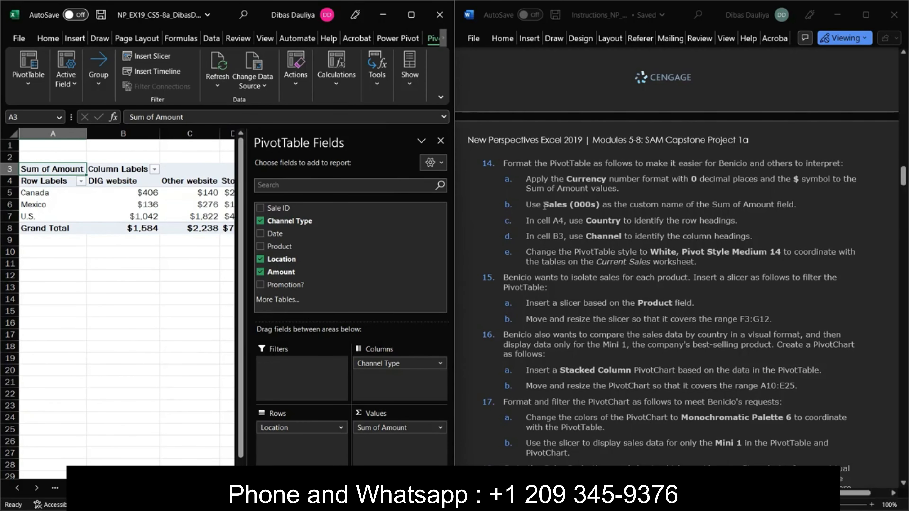
# Set the custom name of the Sum of Amount field to Sales (000s), copied from the instructions.
pyautogui.moveTo(544, 205); pyautogui.dragTo(599, 209)
pyautogui.hotkey('ctrl', 'c')
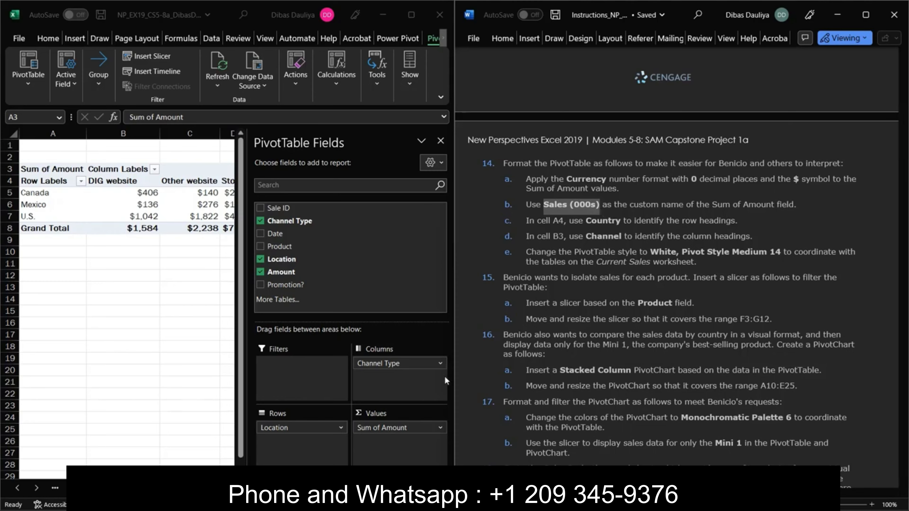
pyautogui.click(439, 427)
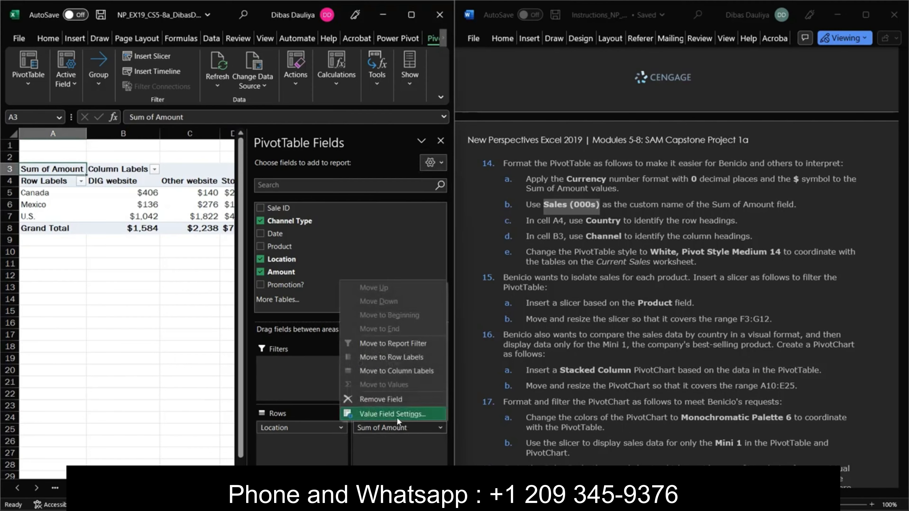
pyautogui.click(399, 419)
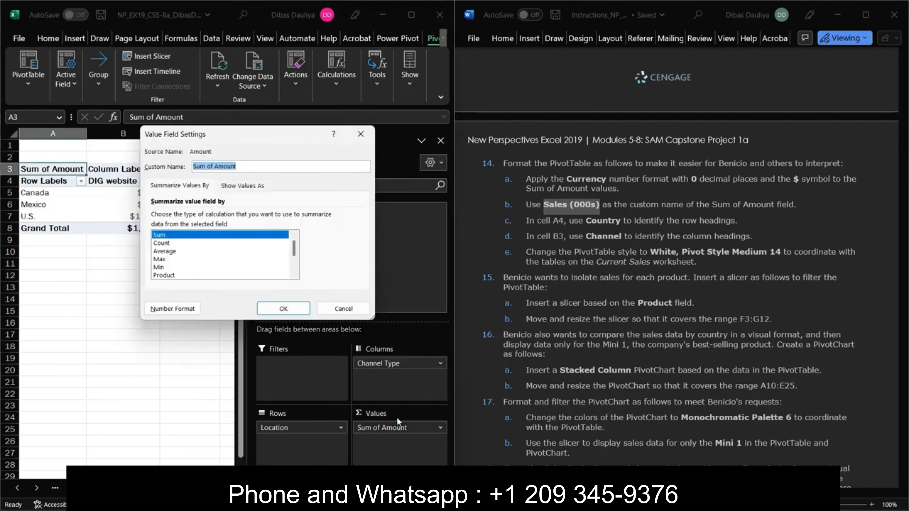
pyautogui.click(253, 167)
pyautogui.hotkey('ctrl', 'a')
pyautogui.press('BackSpace')
pyautogui.hotkey('ctrl', 'v')
pyautogui.click(290, 308)
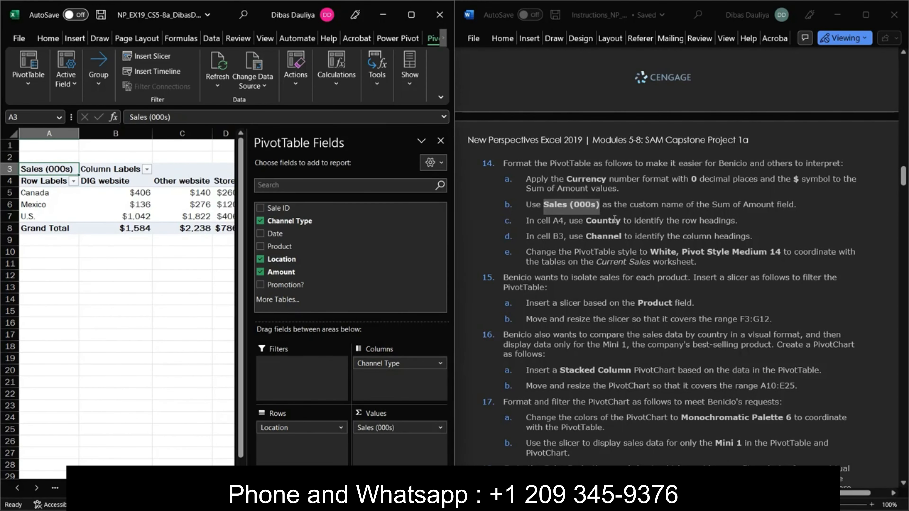
# Replace the row heading label in cell A4 with Country.
pyautogui.click(46, 181)
pyautogui.click(178, 115)
pyautogui.hotkey('ctrl', 'shift', 'Left')
pyautogui.hotkey('ctrl', 'shift', 'Left')
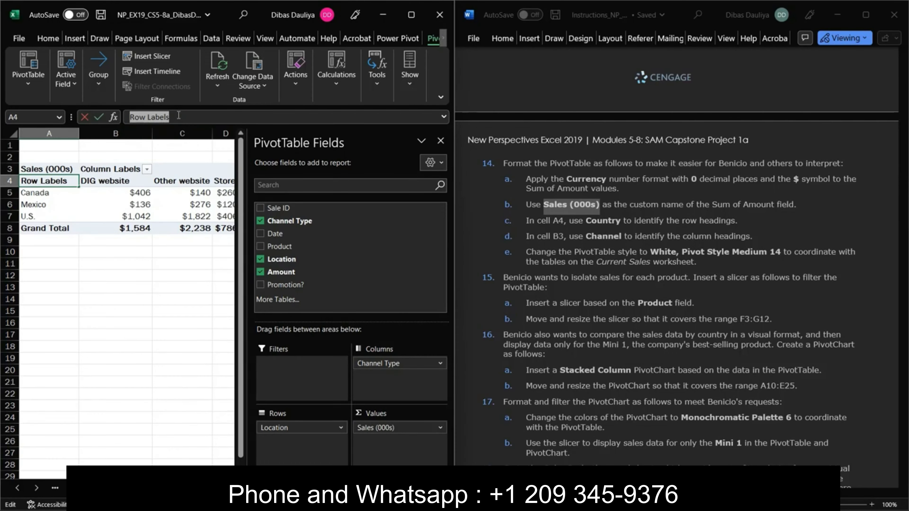
pyautogui.write('Country')
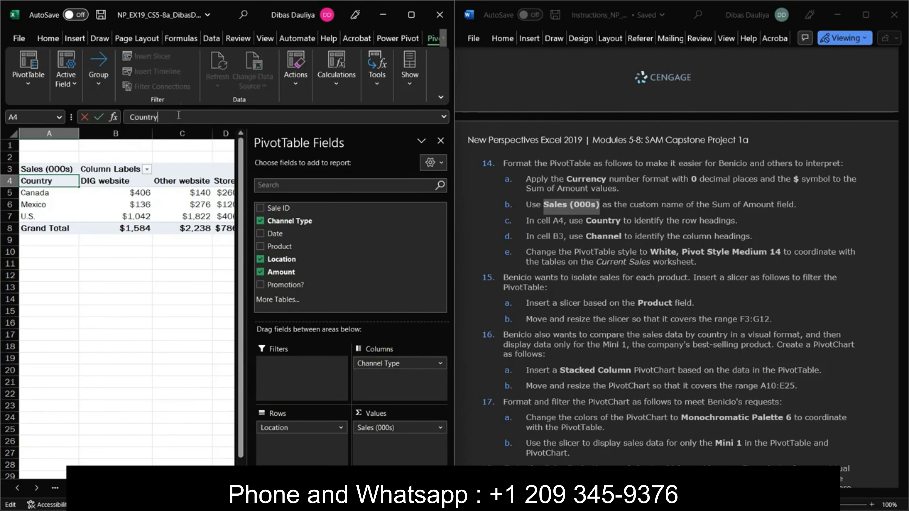
pyautogui.press('Return')
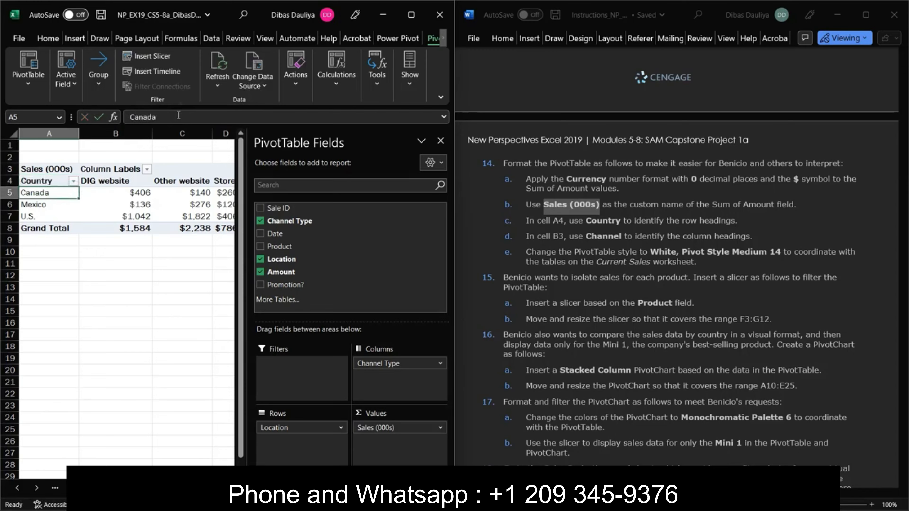
# Replace the column heading label in cell B3 with Channel.
pyautogui.click(99, 170)
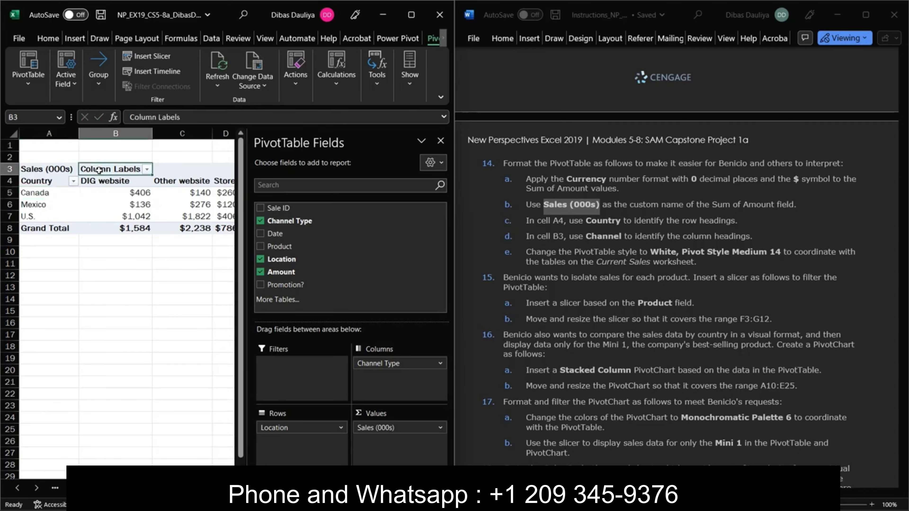
pyautogui.doubleClick(194, 117)
pyautogui.tripleClick(194, 117)
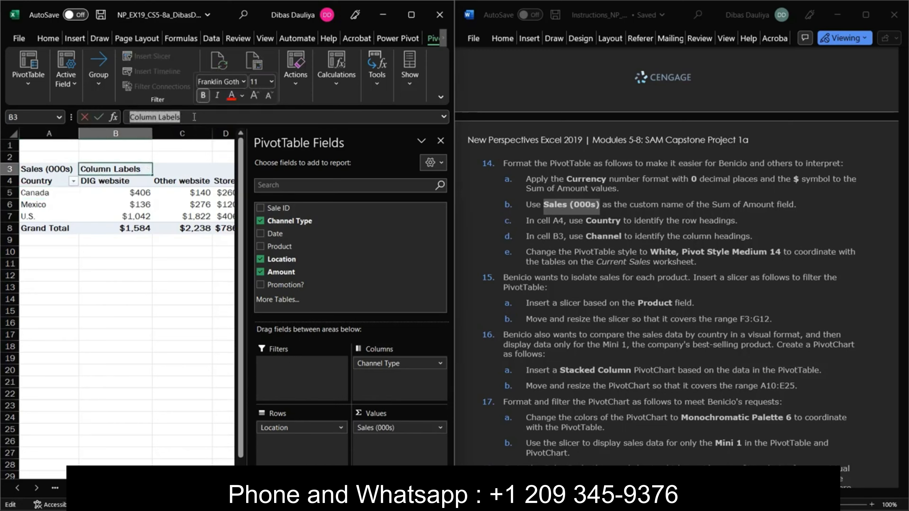
pyautogui.write('Channel')
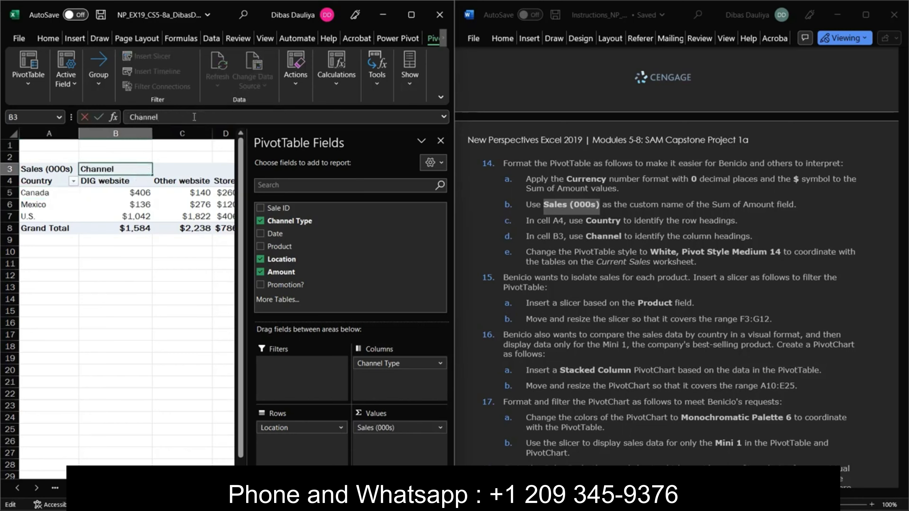
pyautogui.press('Return')
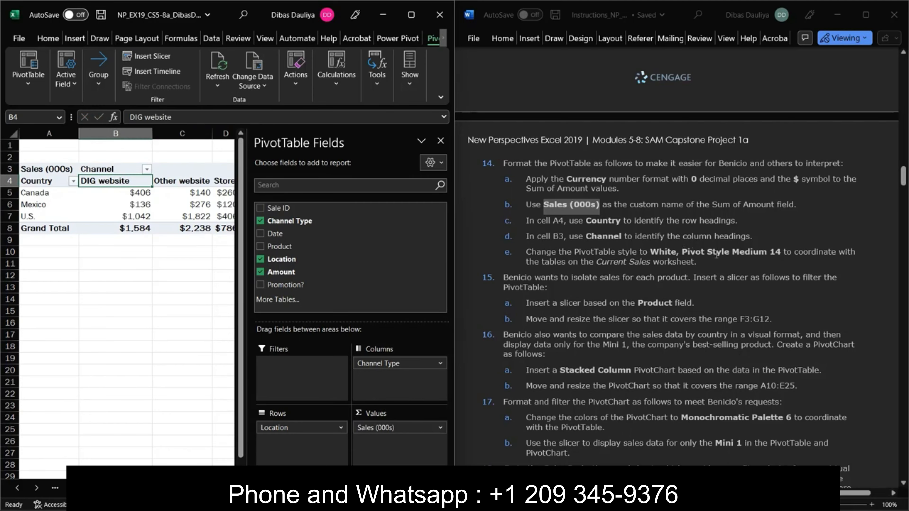
# Apply the White, Pivot Style Medium 14 style to the PivotTable and return to the side-by-side view with the instructions.
pyautogui.click(105, 203)
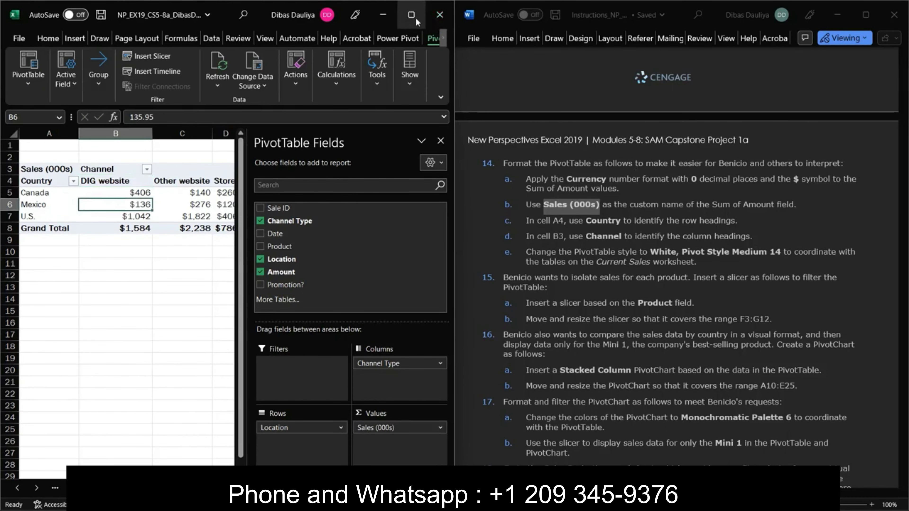
pyautogui.click(405, 18)
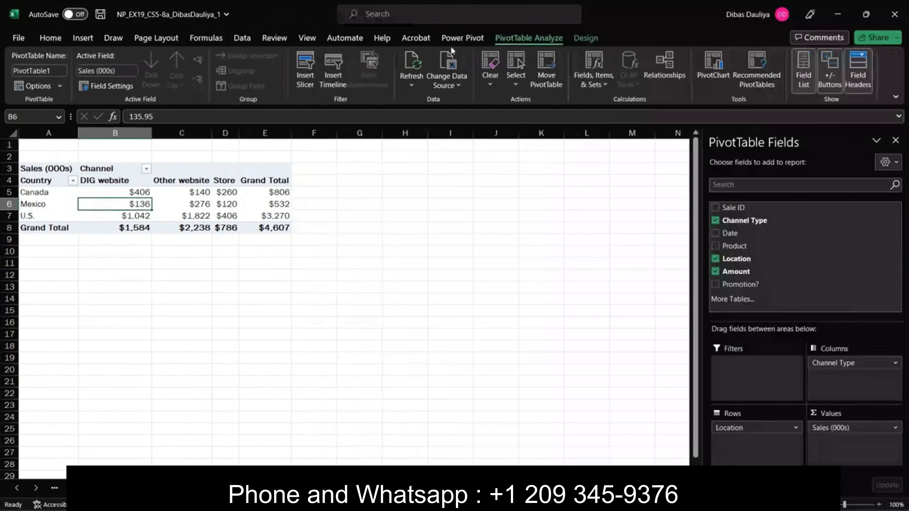
pyautogui.click(582, 38)
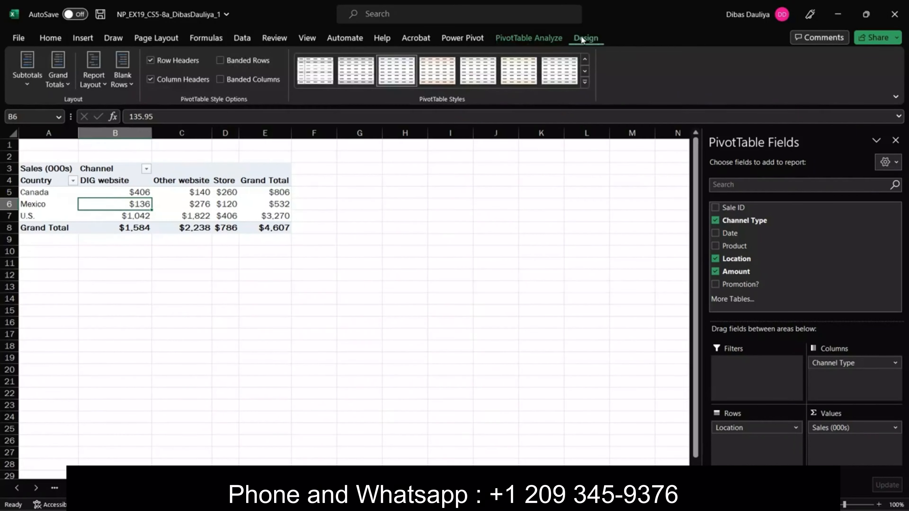
pyautogui.click(585, 82)
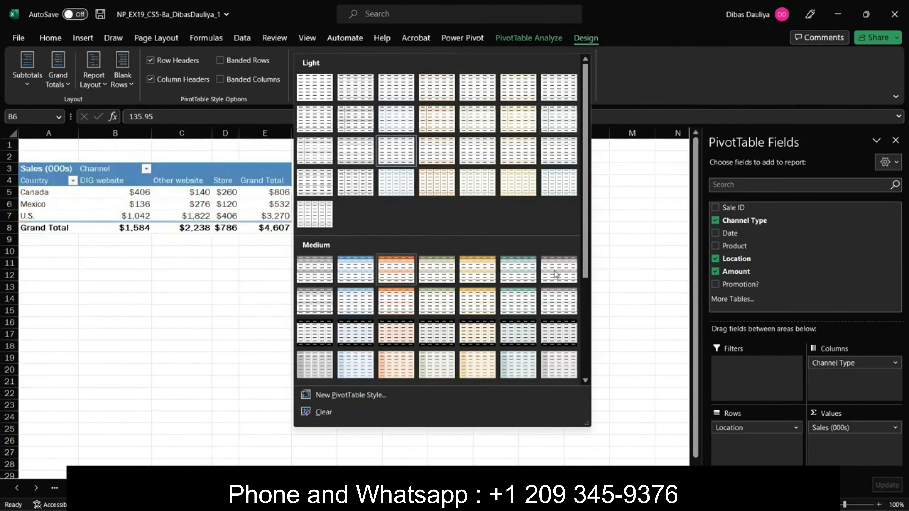
pyautogui.click(553, 304)
pyautogui.press('super+Left')
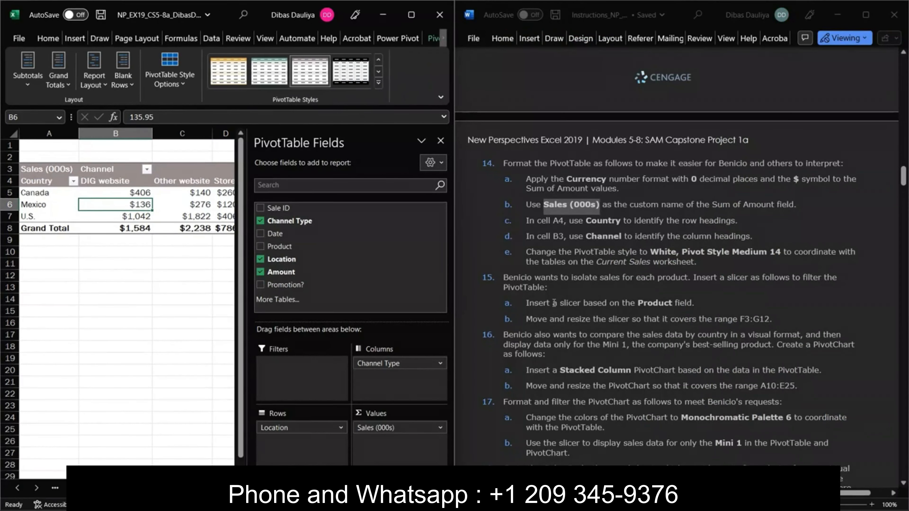
# Insert a slicer based on the Product field to filter the PivotTable.
pyautogui.scroll(-1, 613, 287)
pyautogui.scroll(-2, 613, 286)
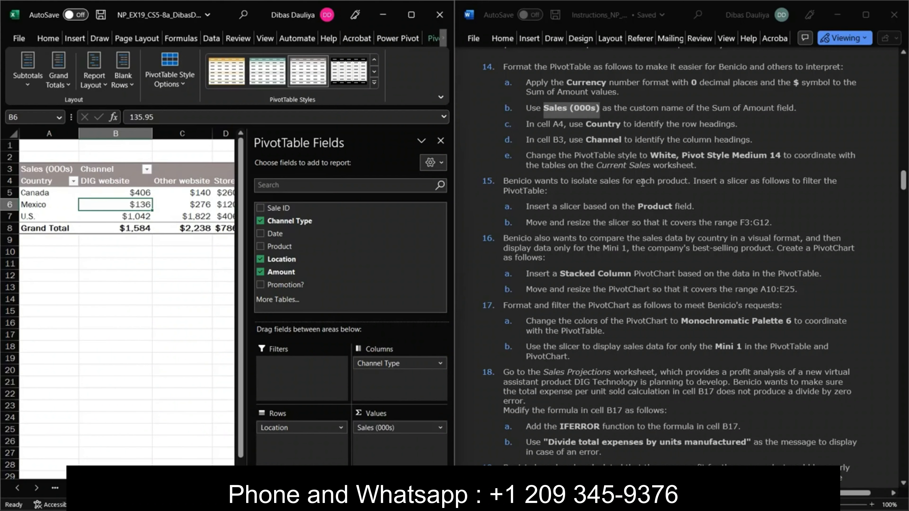
pyautogui.scroll(-1, 595, 200)
pyautogui.click(181, 205)
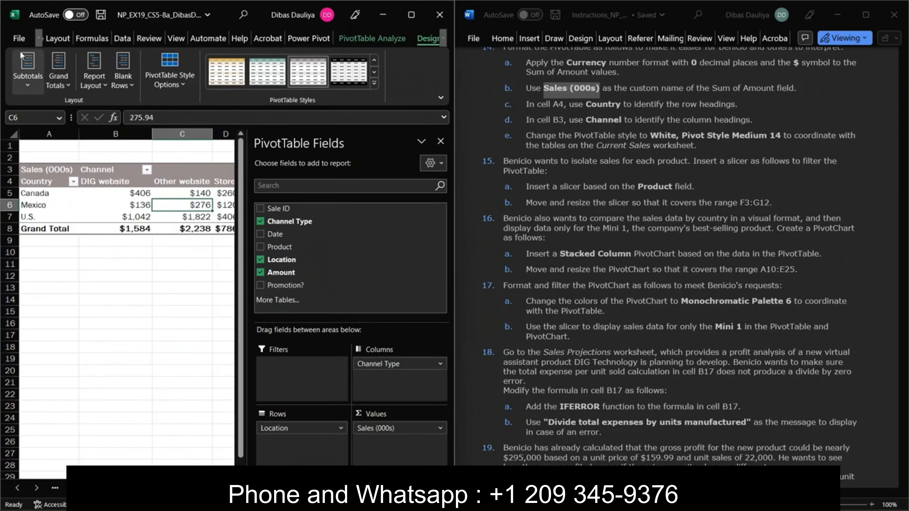
pyautogui.click(38, 41)
pyautogui.click(38, 42)
pyautogui.click(38, 42)
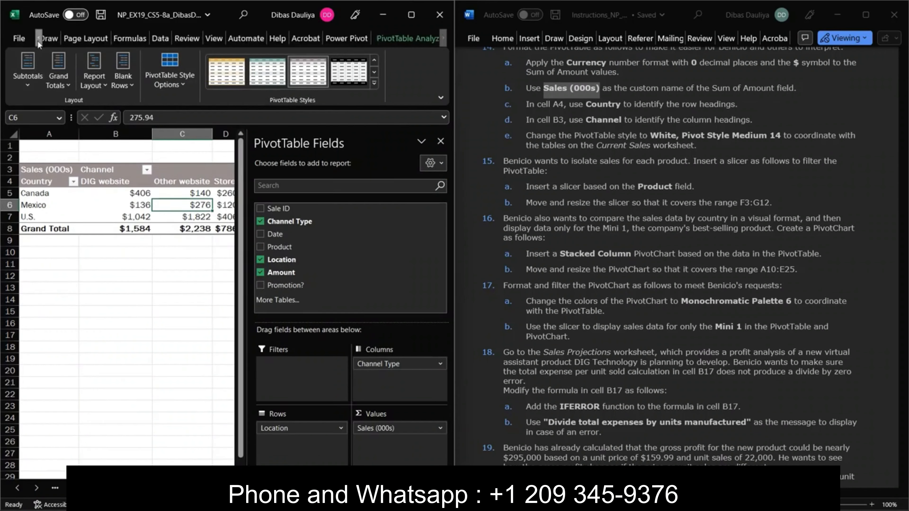
pyautogui.click(37, 41)
pyautogui.click(47, 37)
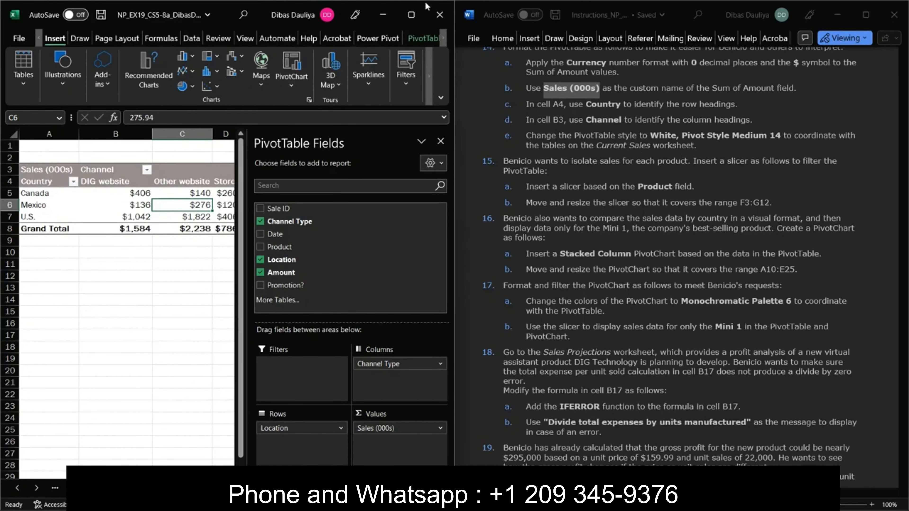
pyautogui.click(411, 15)
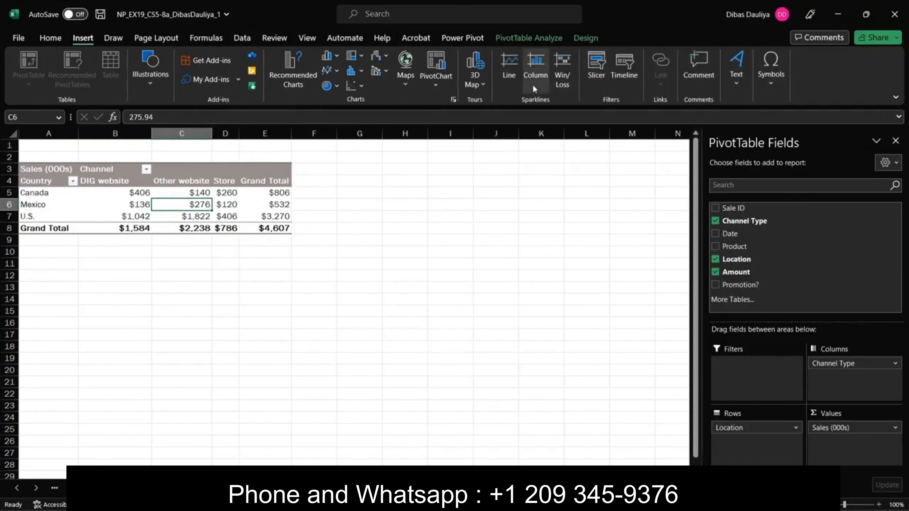
pyautogui.click(595, 78)
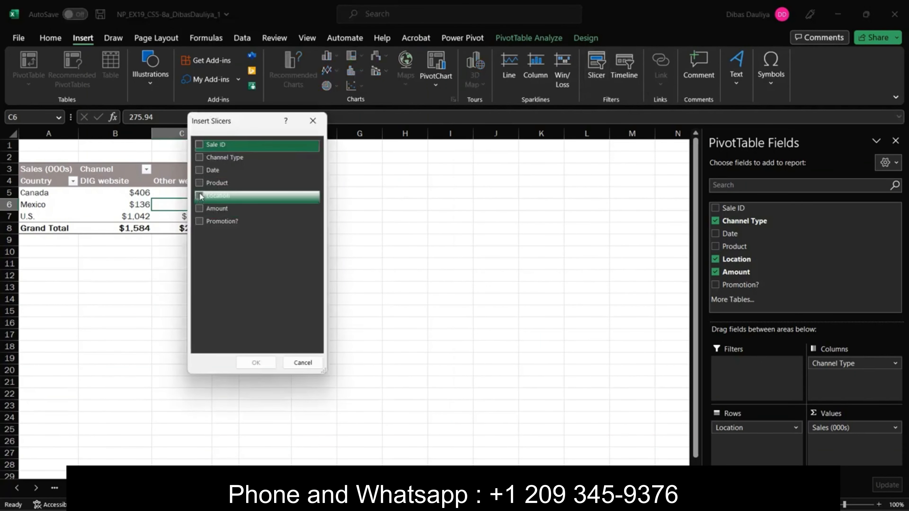
pyautogui.click(201, 183)
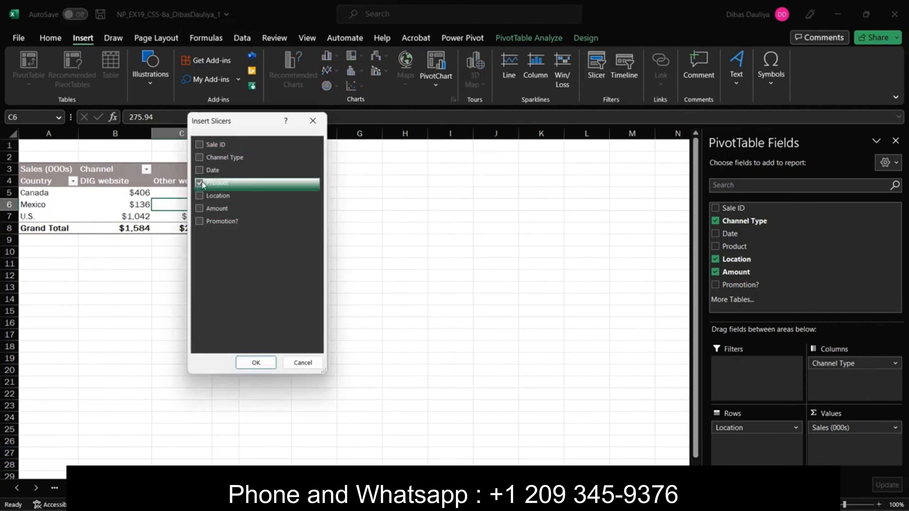
pyautogui.click(253, 362)
# Return to the side-by-side view with the instructions, and move and resize the Product slicer to cover the range F3:G12.
pyautogui.press('super+Down')
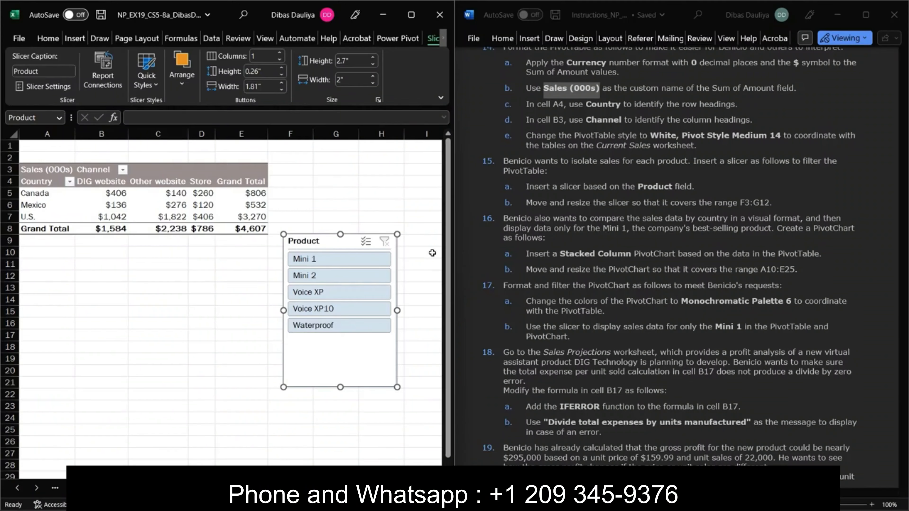
pyautogui.moveTo(309, 241); pyautogui.dragTo(297, 176)
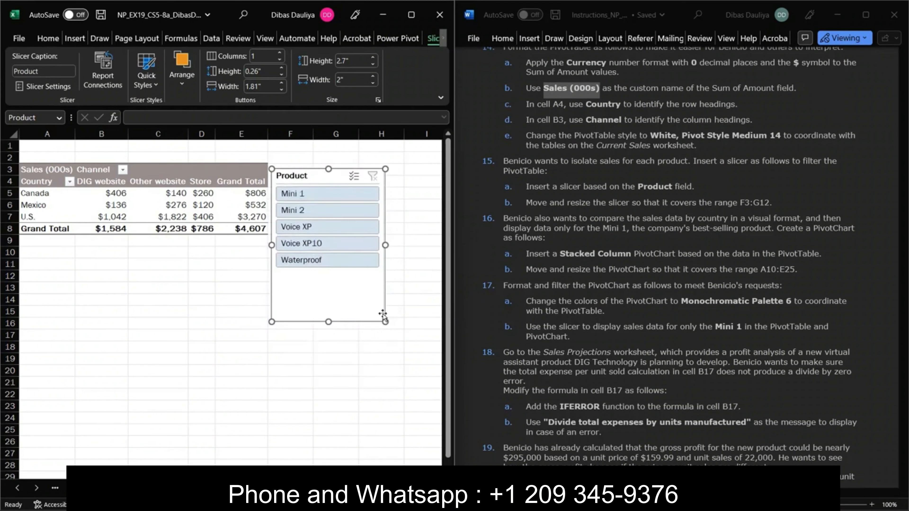
pyautogui.moveTo(385, 322); pyautogui.dragTo(355, 279)
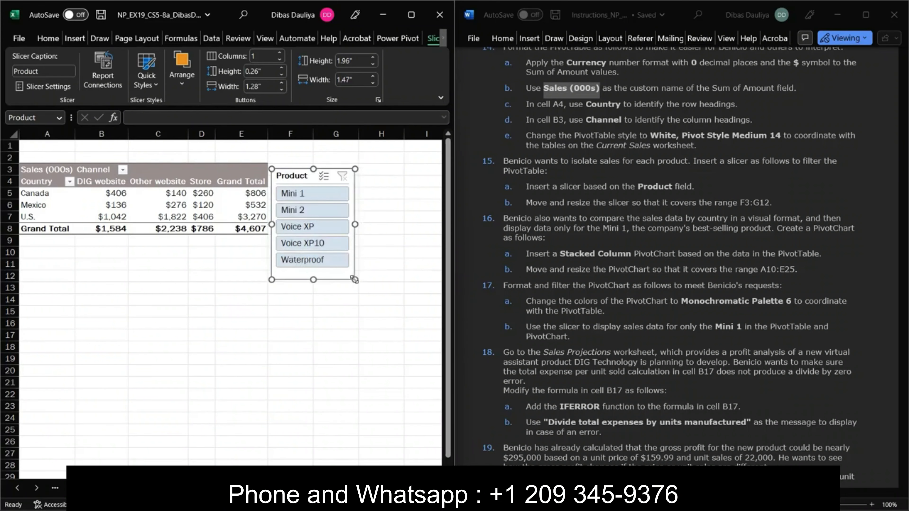
pyautogui.click(362, 278)
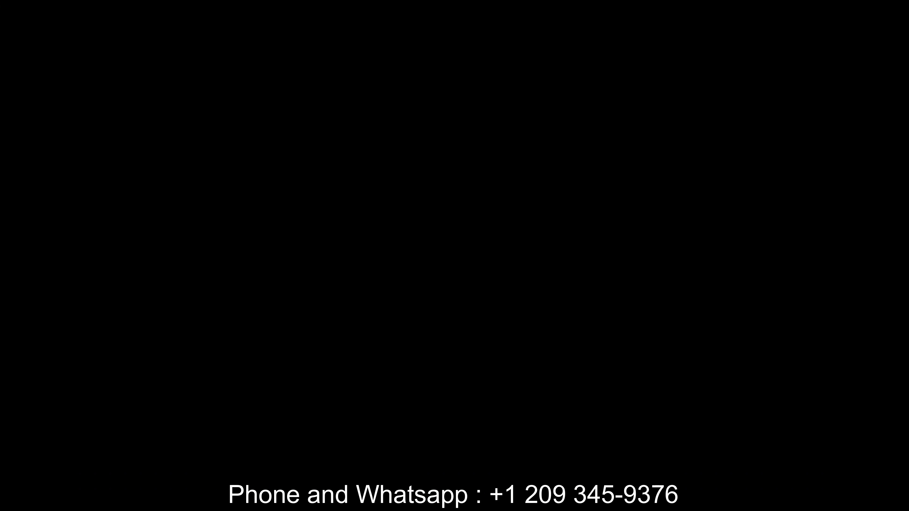